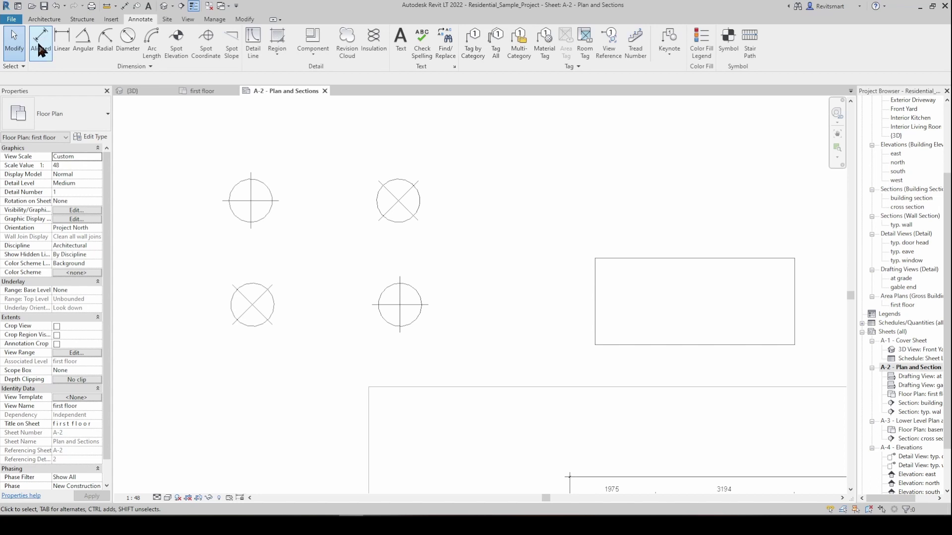
# Step: Add a horizontal aligned dimension between the vertical centre lines of the upper-left and lower-right circles, placed above them
pyautogui.click(40, 50)
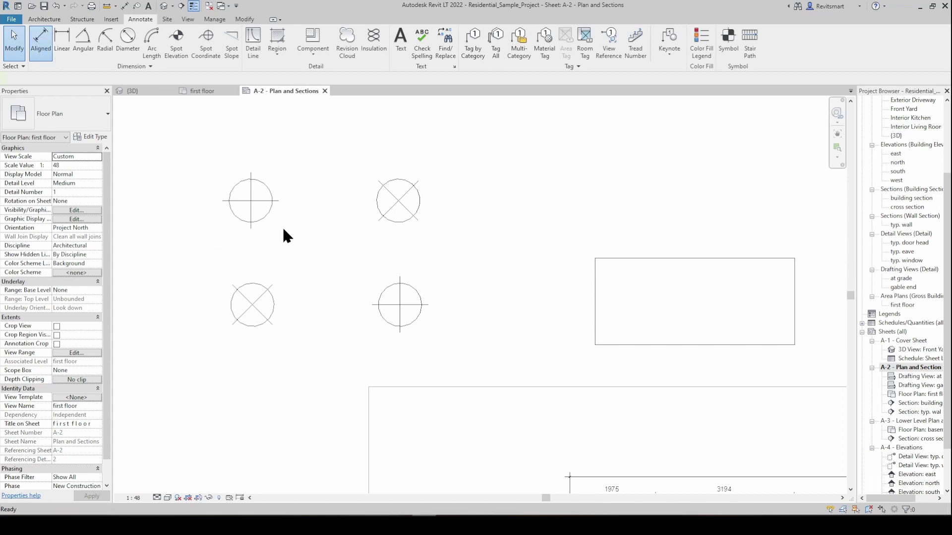
pyautogui.click(250, 211)
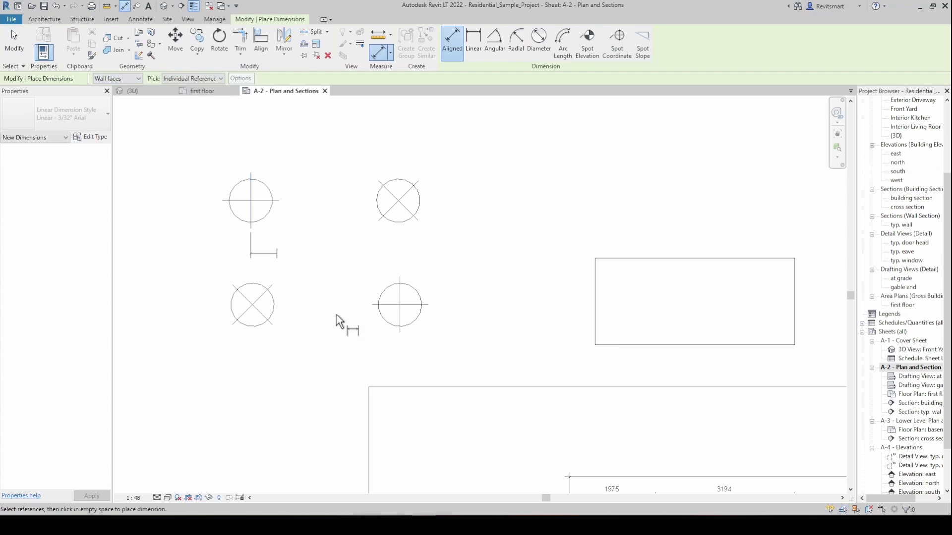
pyautogui.click(400, 319)
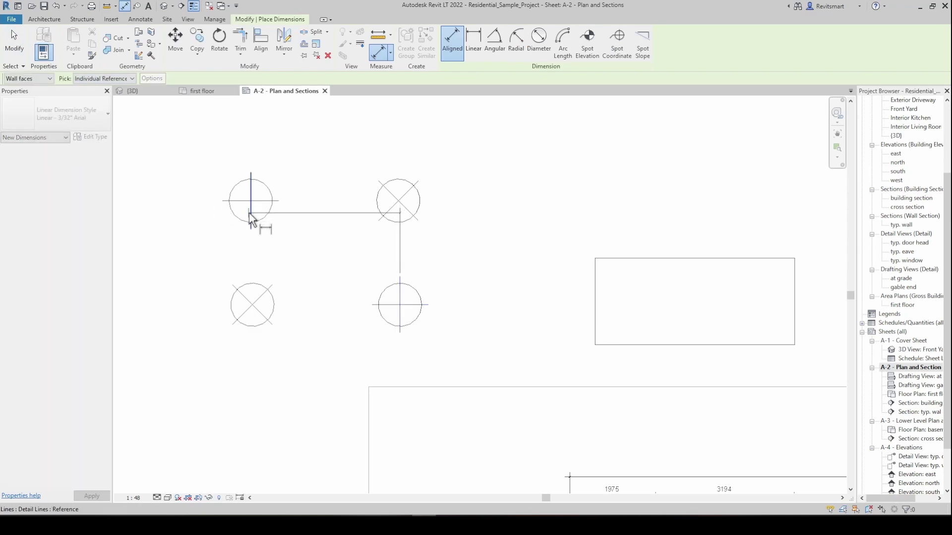
pyautogui.click(342, 110)
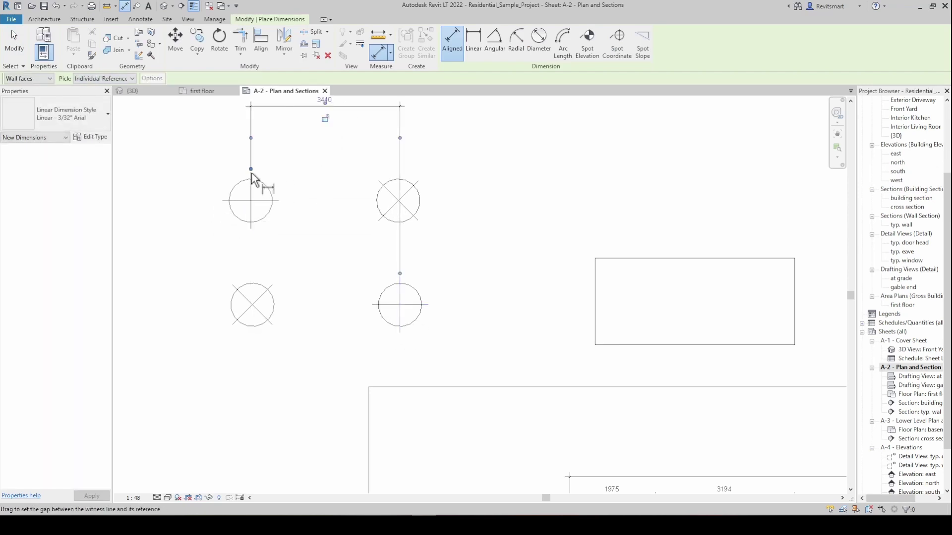
# Step: Add an aligned dimension from the top endpoint of the upper-left circle's vertical centre line to the right endpoint of the lower-right circle's horizontal centre line
pyautogui.moveTo(252, 169); pyautogui.dragTo(251, 173)
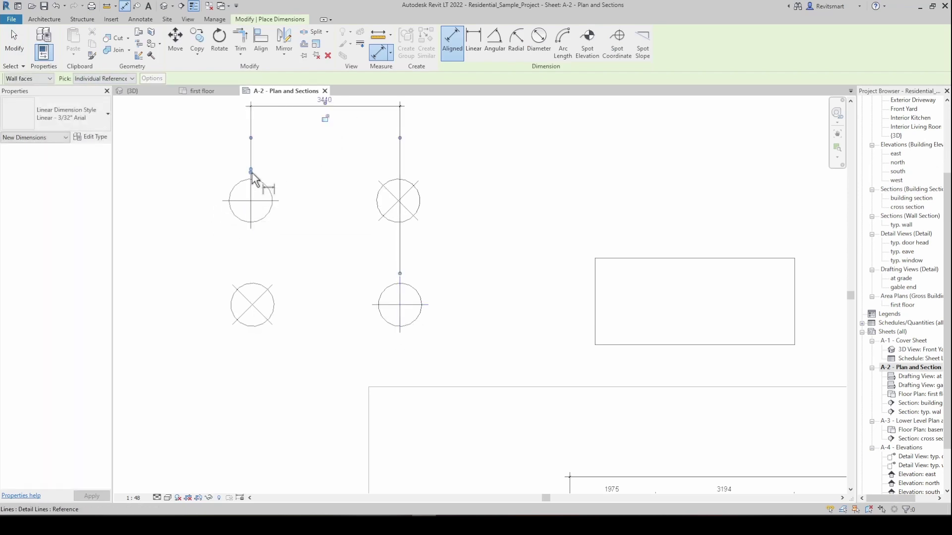
pyautogui.click(428, 305)
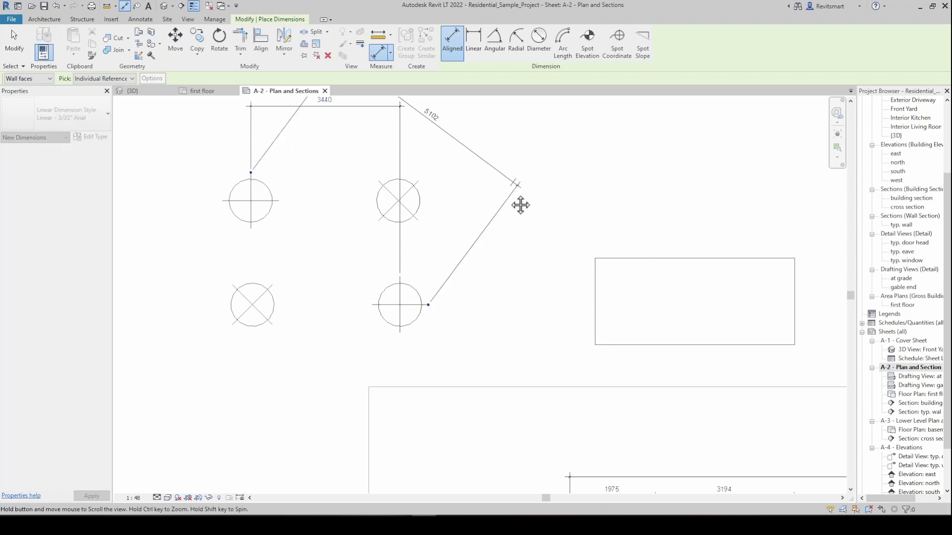
pyautogui.moveTo(521, 205); pyautogui.dragTo(435, 269, button='middle')
pyautogui.click(455, 314)
pyautogui.scroll(1, 442, 274)
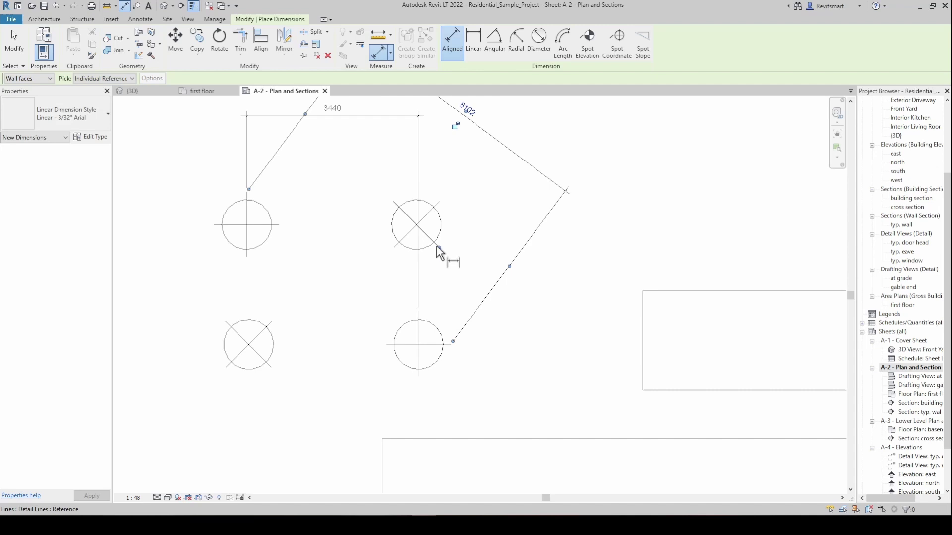
# Step: Add an aligned dimension between the parallel rising diagonals of the upper-right and lower-left circles, placed between the circles
pyautogui.click(409, 234)
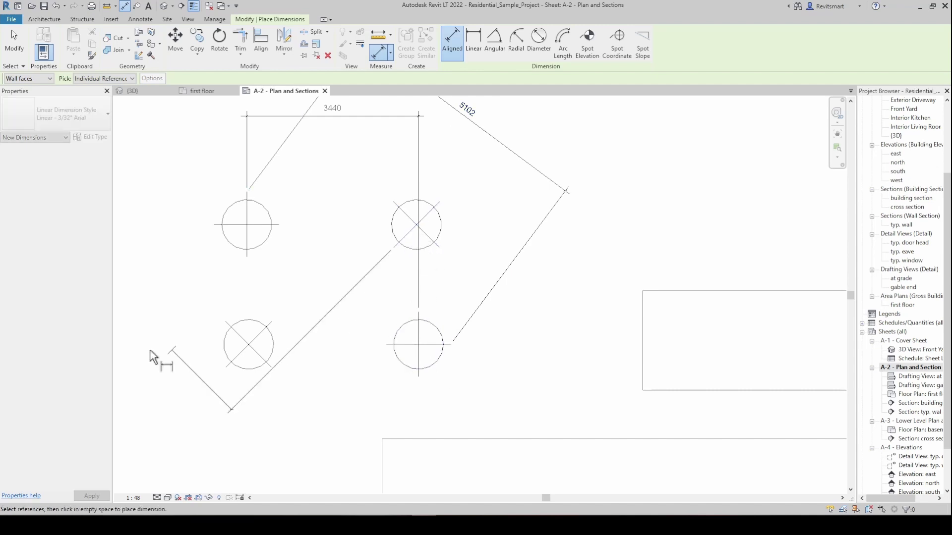
pyautogui.click(262, 332)
pyautogui.click(320, 285)
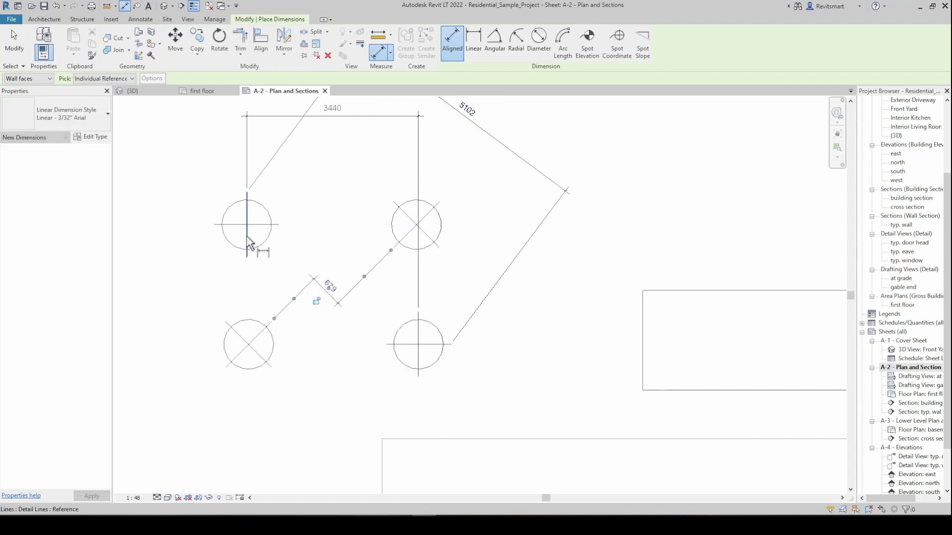
# Step: Add a vertical aligned dimension between the horizontal centre lines of the upper-left and lower-right circles, placed left of the circles
pyautogui.click(247, 242)
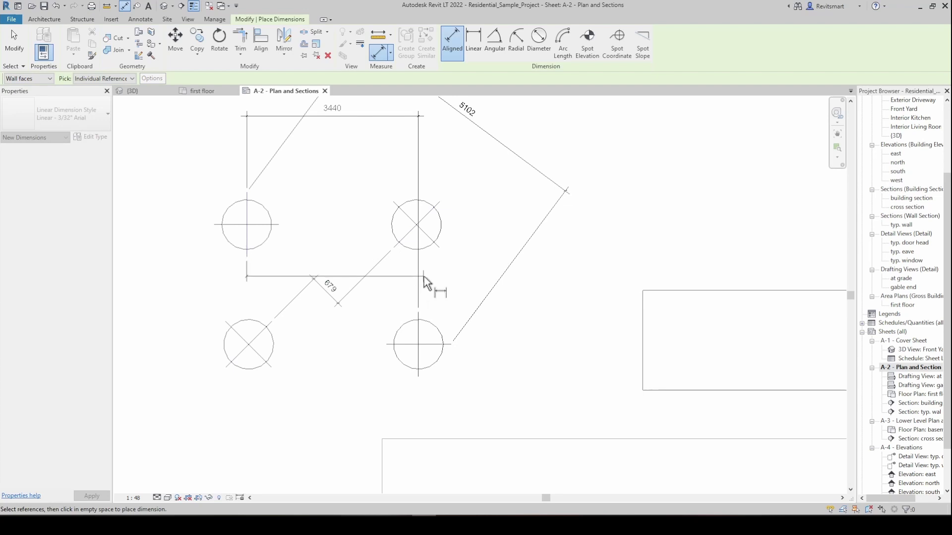
pyautogui.press('Escape')
pyautogui.click(263, 225)
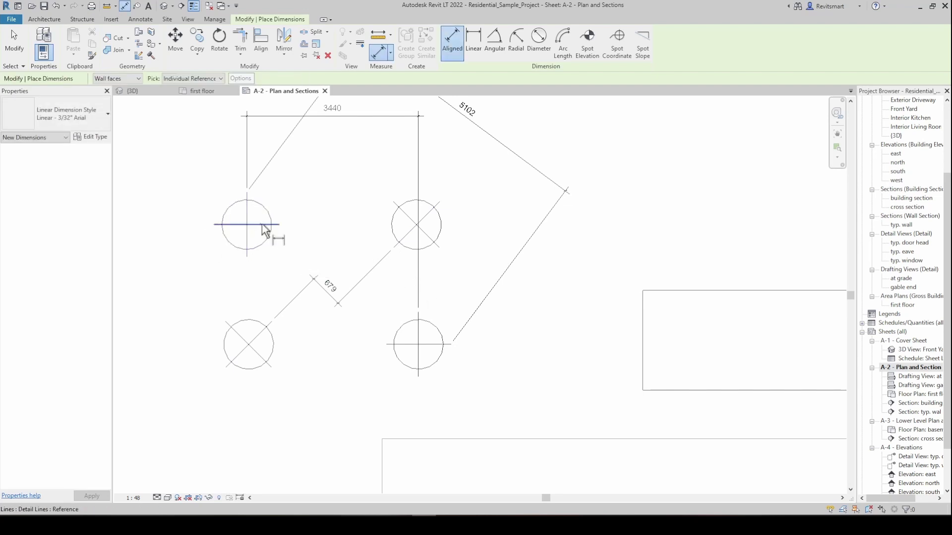
pyautogui.click(417, 344)
pyautogui.click(160, 280)
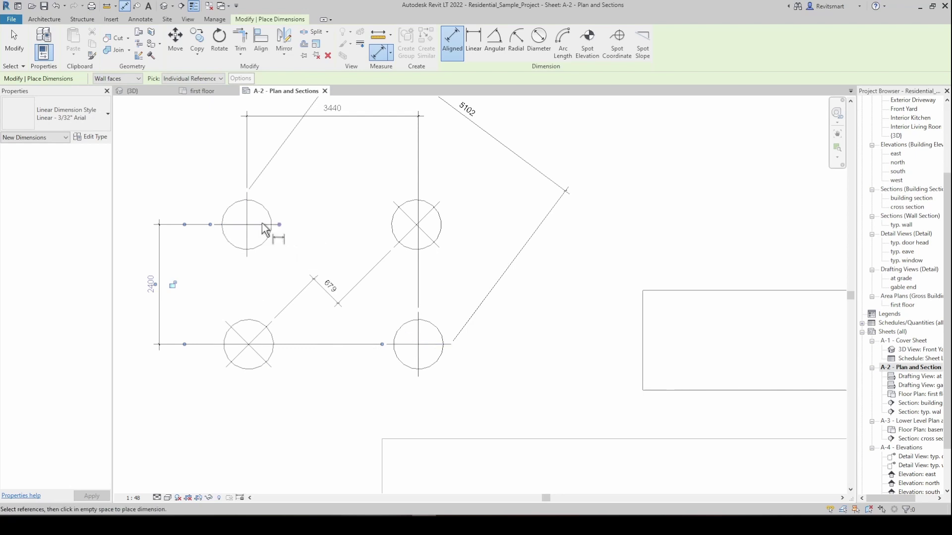
pyautogui.moveTo(284, 229); pyautogui.dragTo(296, 268, button='middle')
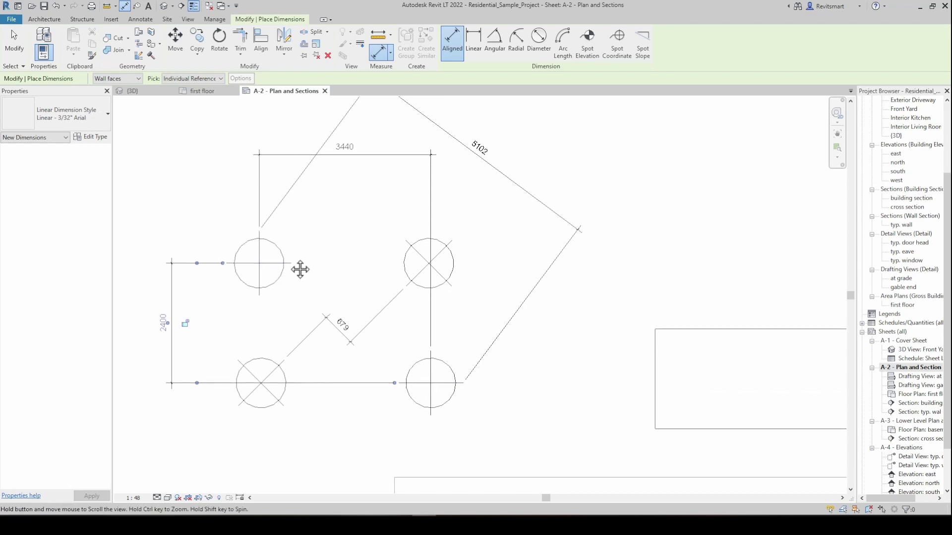
pyautogui.press('Escape')
pyautogui.press('Escape')
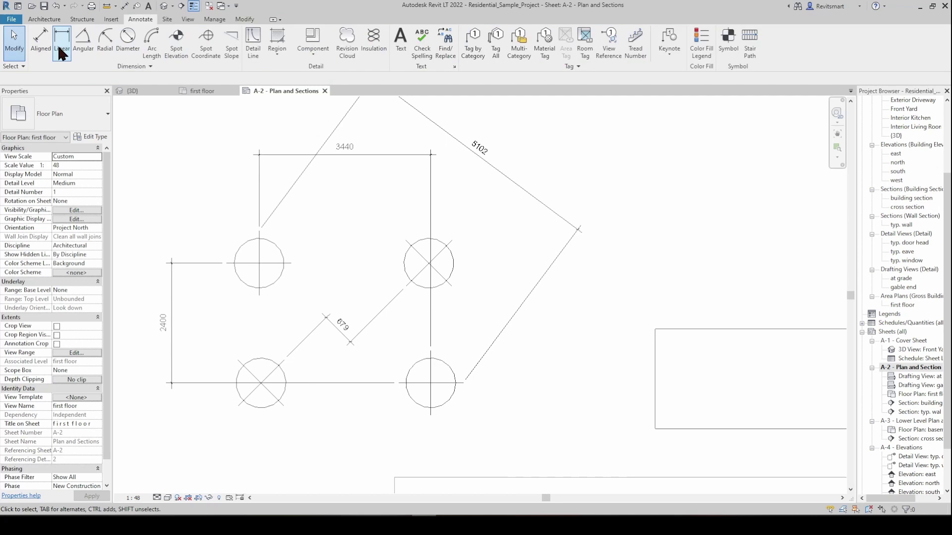
# Step: Add a vertical linear dimension from the right endpoint of the upper-left circle's horizontal centre line to the upper-left endpoint of the upper-right circle's diagonal
pyautogui.click(61, 46)
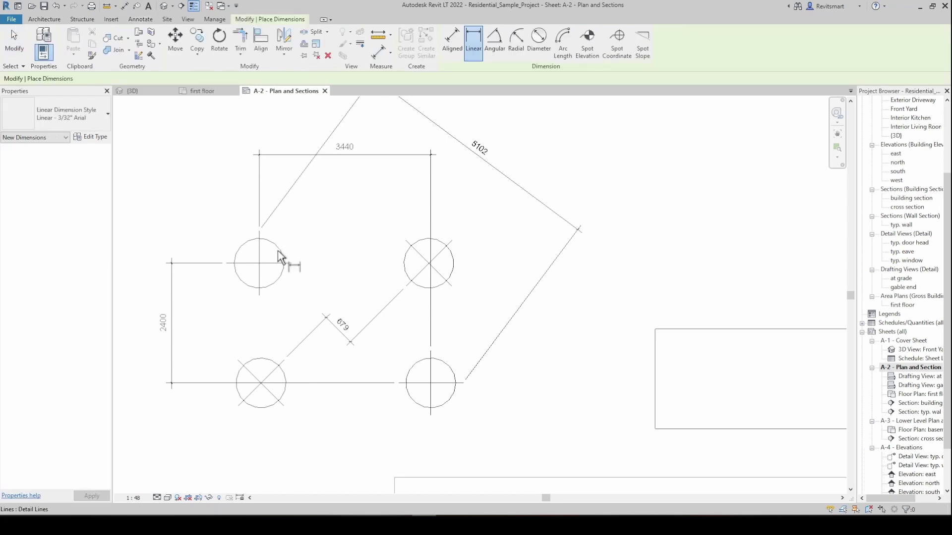
pyautogui.scroll(-2, 301, 259)
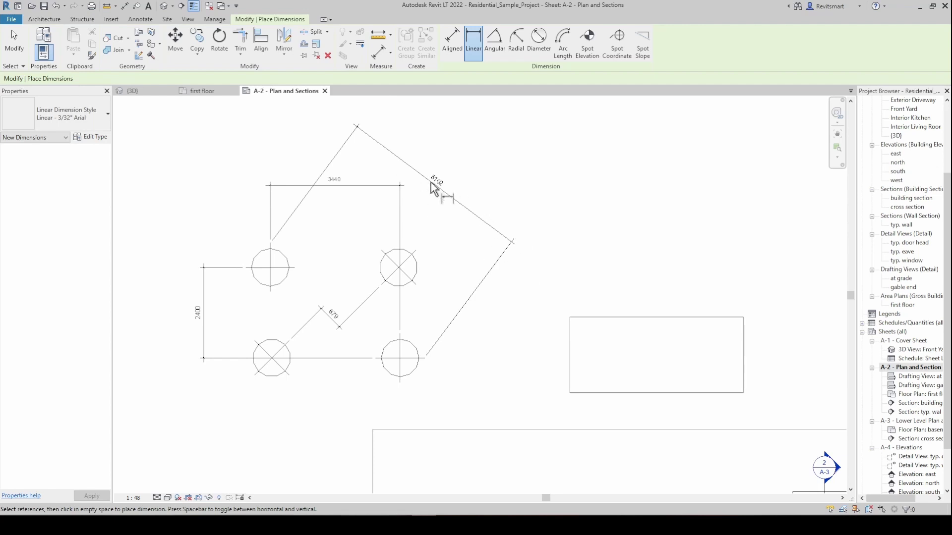
pyautogui.scroll(2, 270, 280)
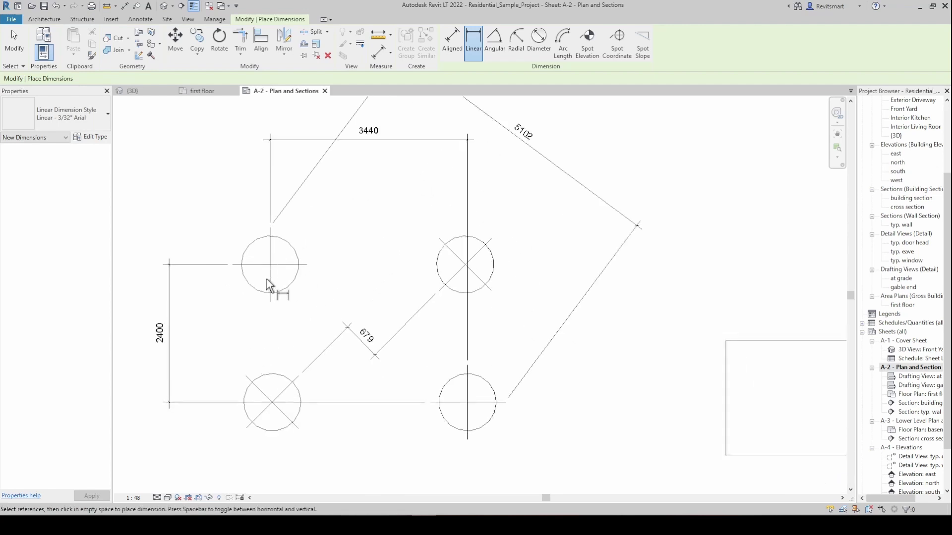
pyautogui.click(308, 265)
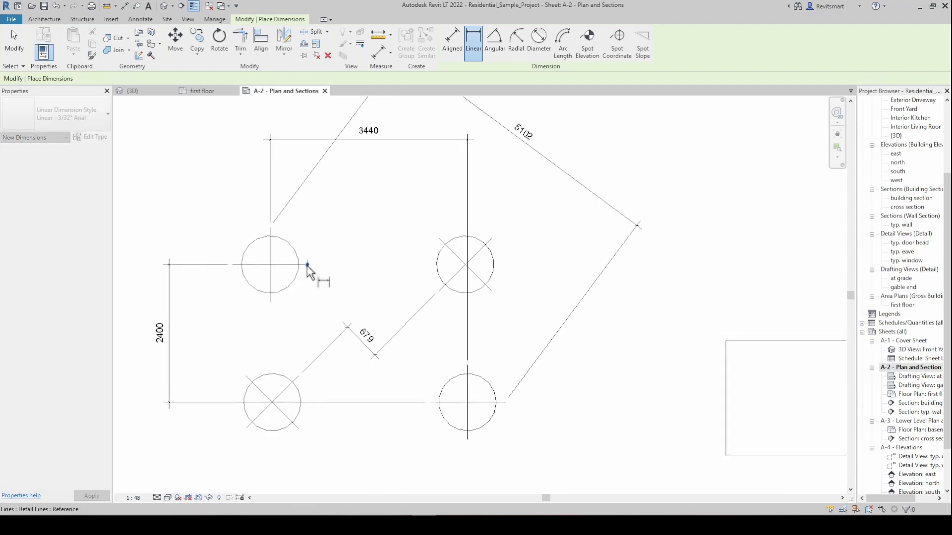
pyautogui.click(439, 239)
pyautogui.scroll(2, 366, 253)
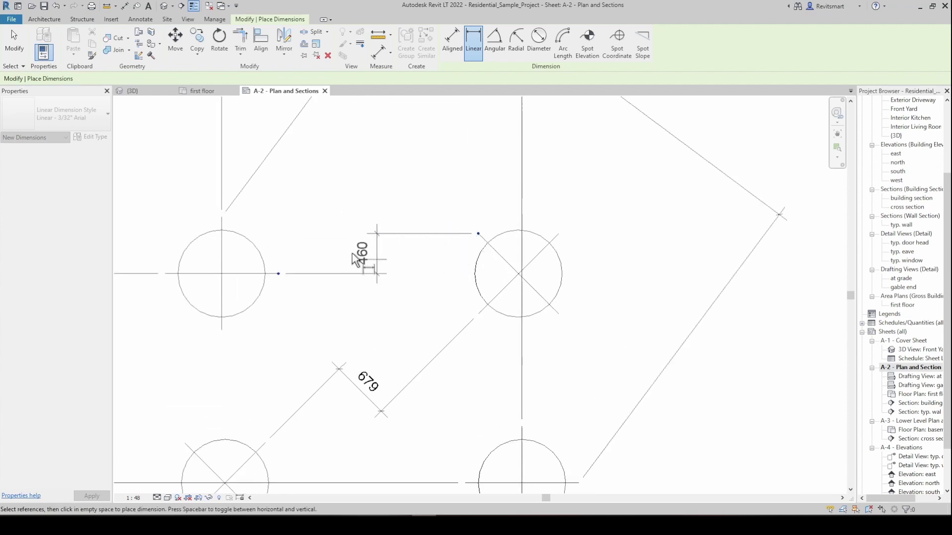
pyautogui.click(407, 254)
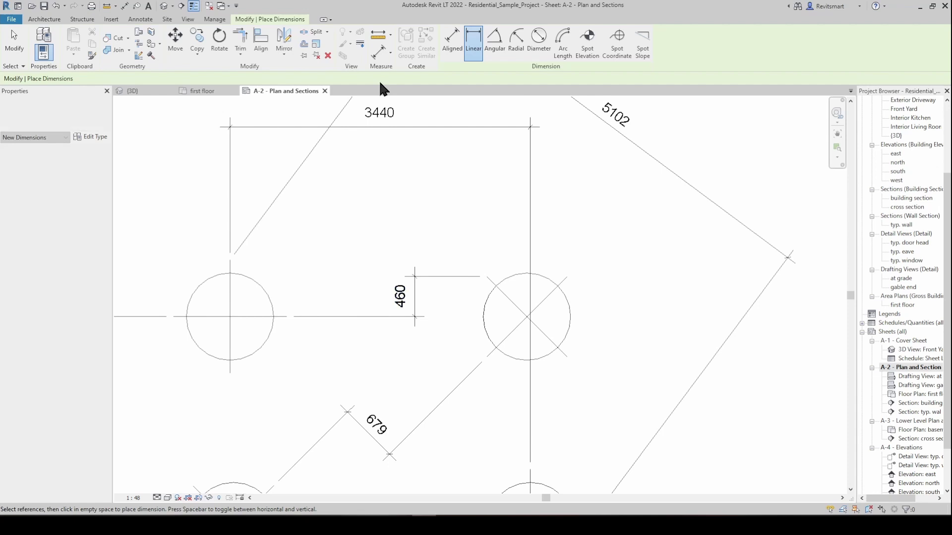
pyautogui.press('Escape')
# Step: Add a slanted aligned dimension between the facing centre-line endpoints of the two upper circles, placed above the vertical linear dimension
pyautogui.press('d')
pyautogui.press('i')
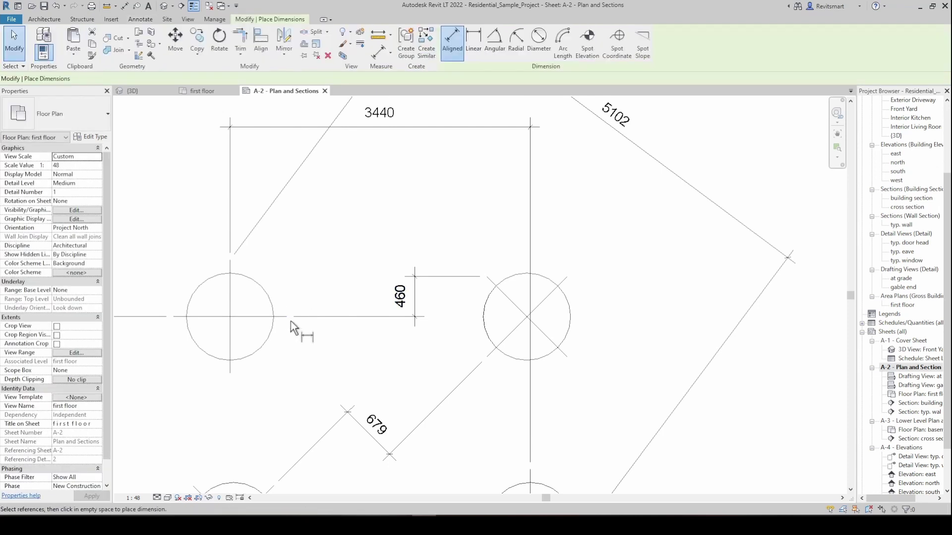
pyautogui.click(486, 277)
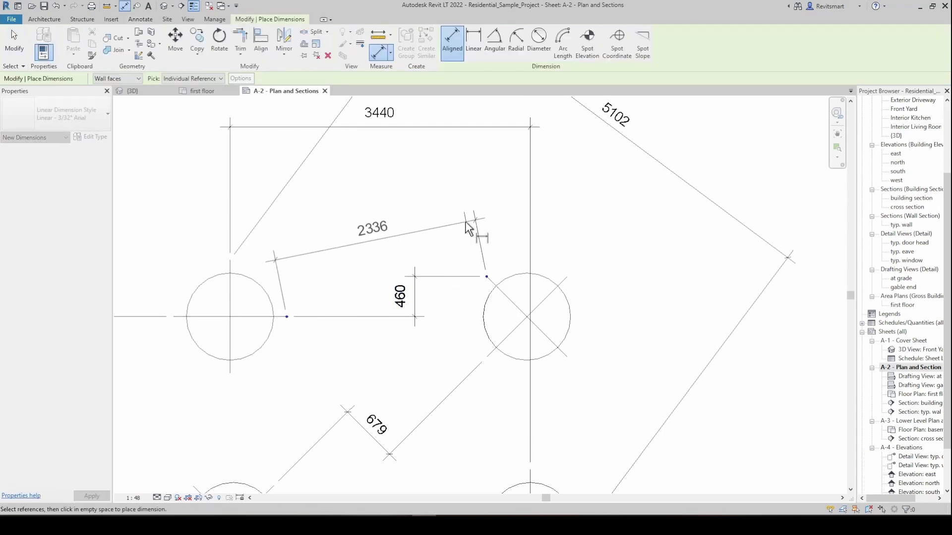
pyautogui.click(473, 232)
pyautogui.scroll(-2, 469, 231)
pyautogui.press('Escape')
pyautogui.scroll(-1, 466, 232)
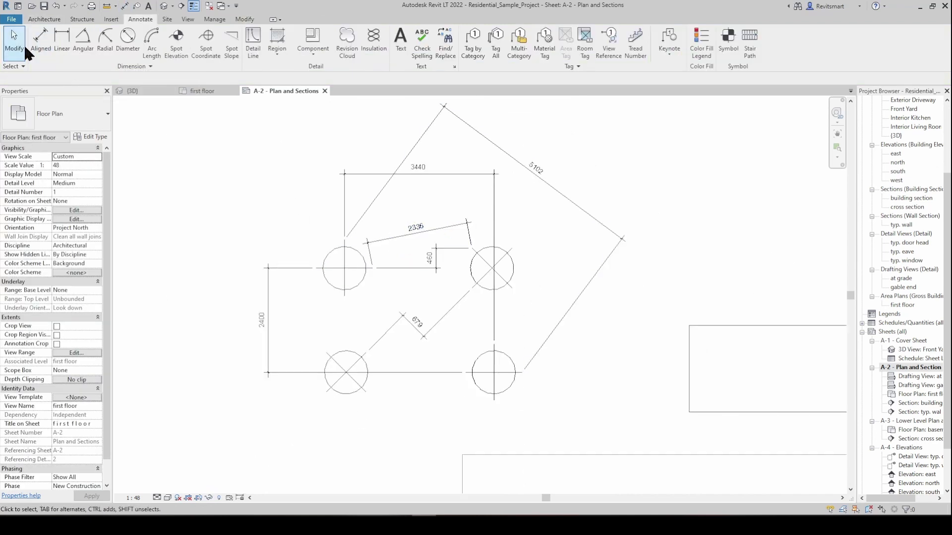
# Step: Add an angular dimension between the lower-left circle's rising diagonal and the upper-left circle's horizontal centre line
pyautogui.moveTo(385, 190); pyautogui.dragTo(314, 166, button='middle')
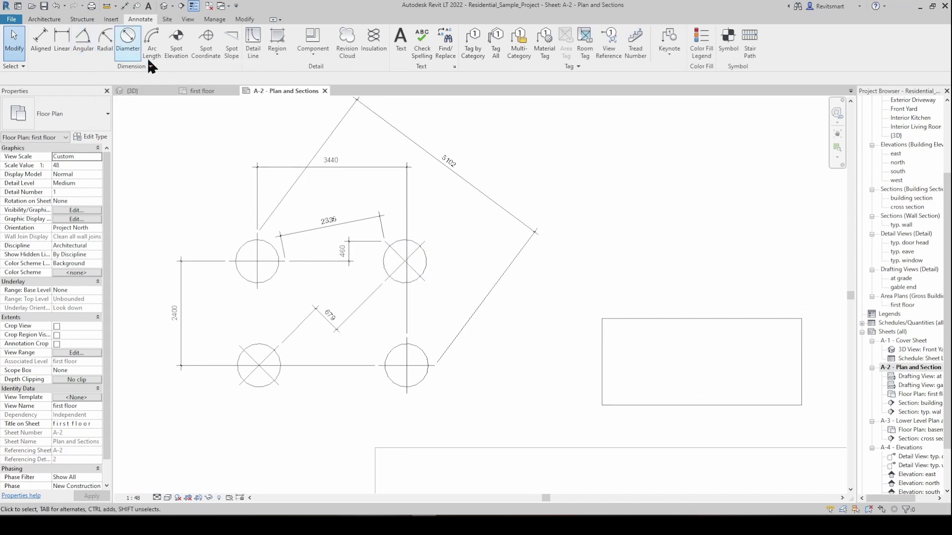
pyautogui.click(83, 39)
pyautogui.scroll(3, 268, 372)
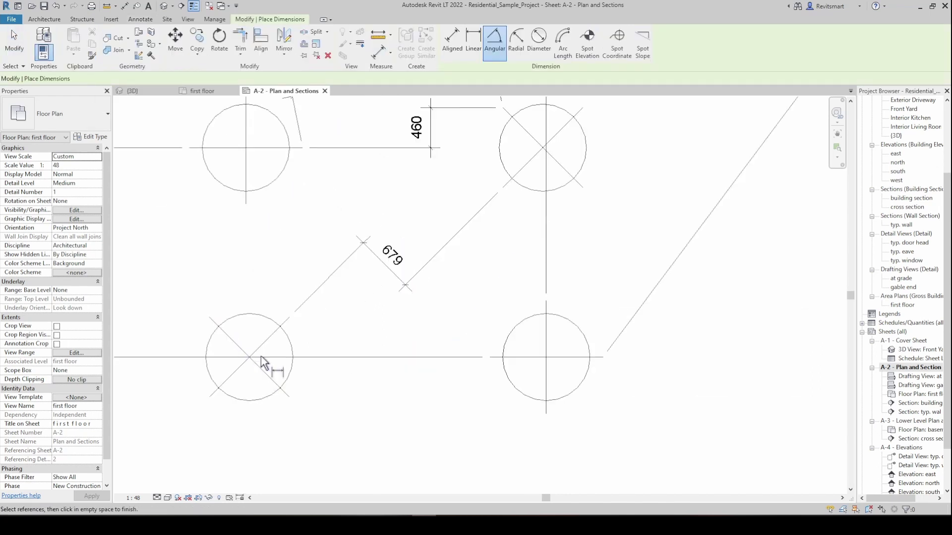
pyautogui.click(266, 347)
pyautogui.click(283, 147)
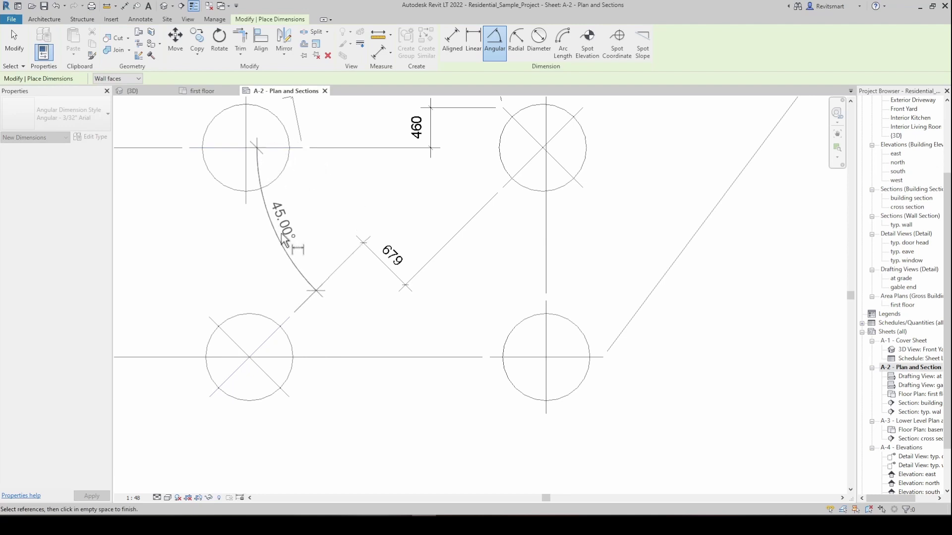
pyautogui.click(311, 250)
pyautogui.press('Escape')
pyautogui.press('Escape')
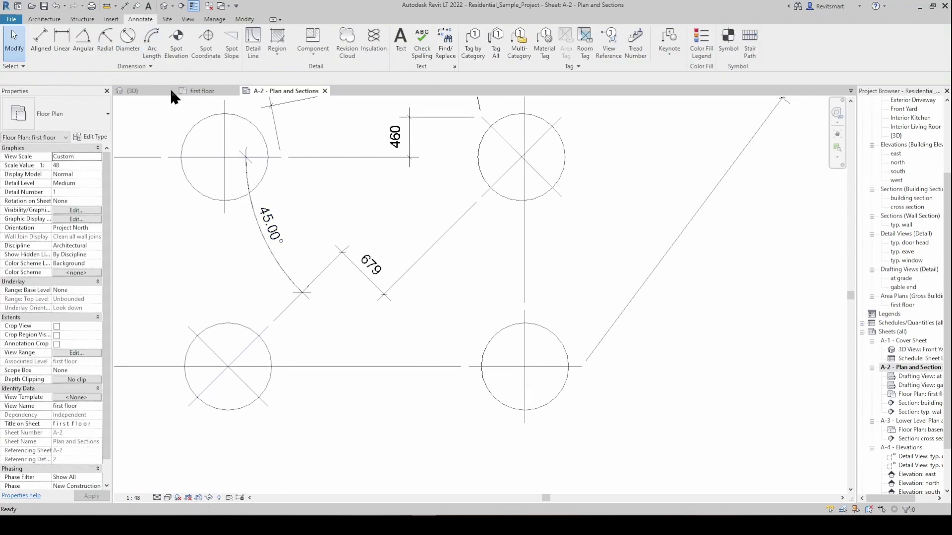
pyautogui.click(235, 158)
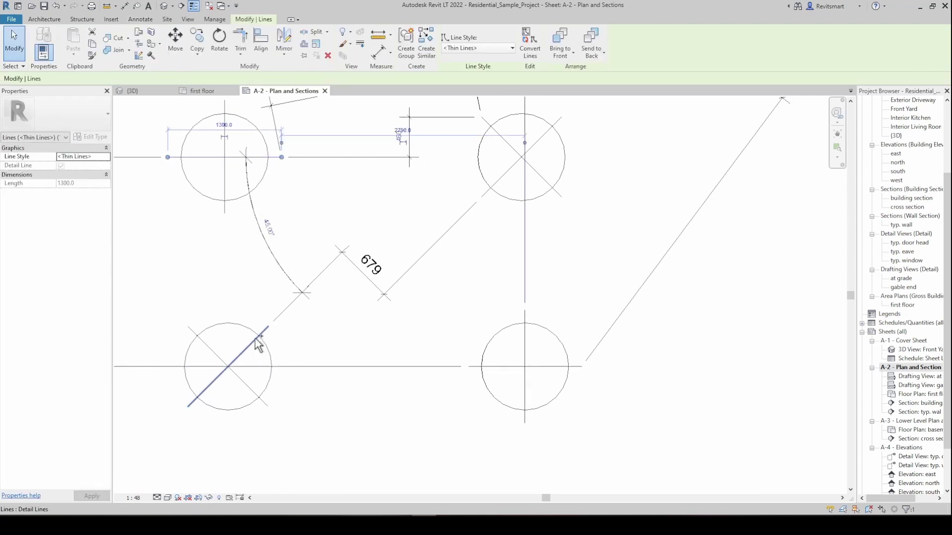
pyautogui.press('Escape')
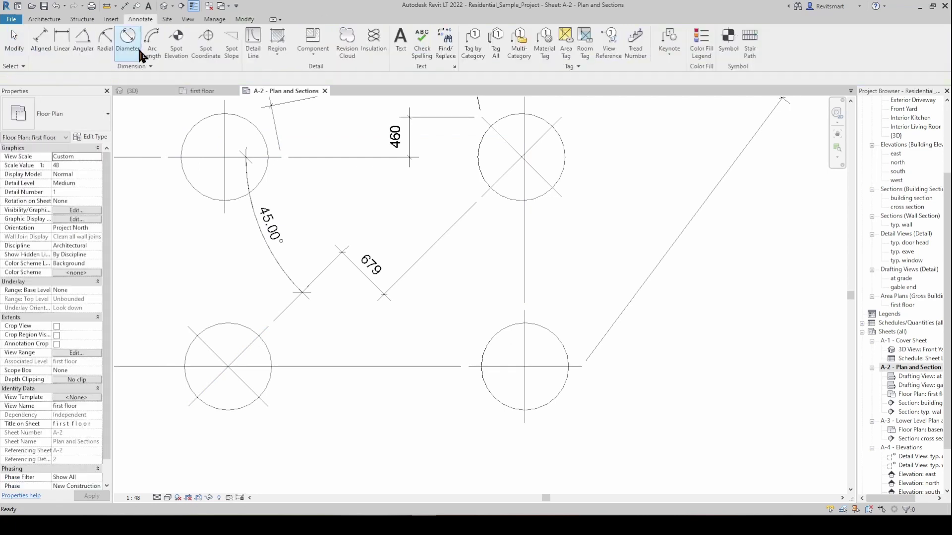
# Step: Add a radial dimension to the upper-left circle, with its text inside the circle
pyautogui.click(106, 48)
pyautogui.click(204, 120)
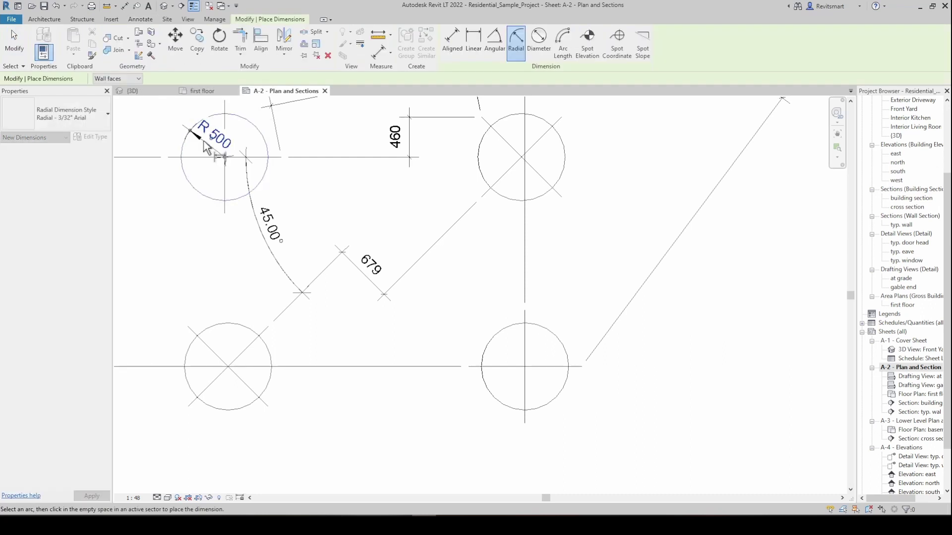
pyautogui.click(213, 133)
pyautogui.press('Escape')
pyautogui.press('Escape')
# Step: Add a diameter dimension to the lower-left circle
pyautogui.click(130, 38)
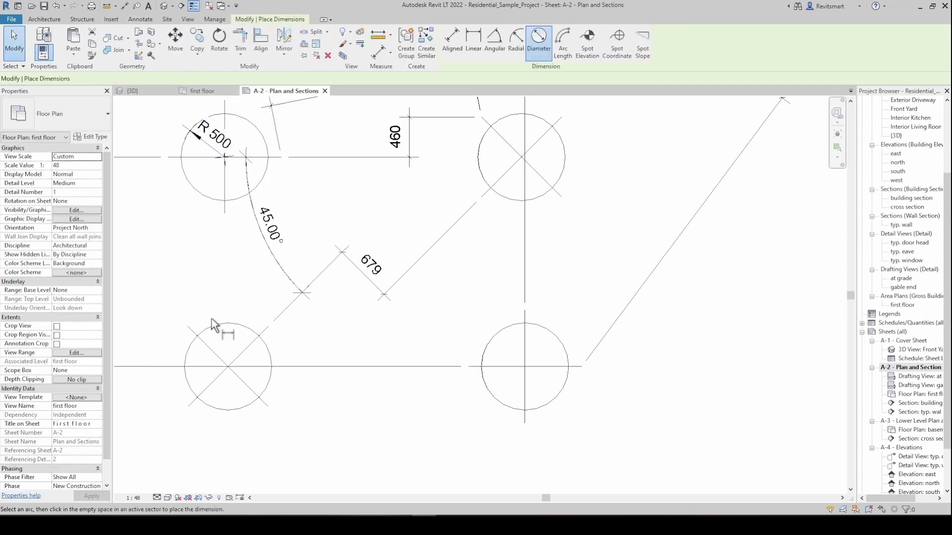
pyautogui.click(200, 333)
pyautogui.click(315, 331)
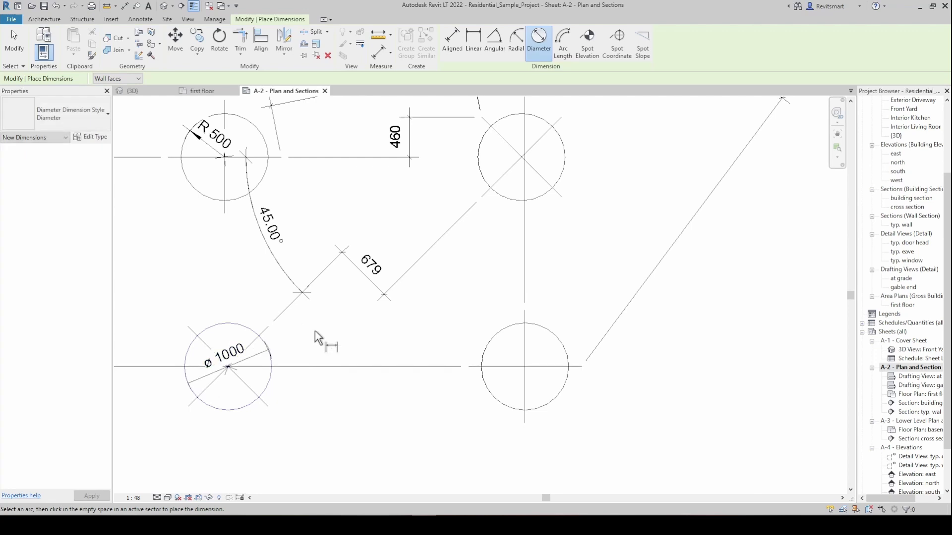
pyautogui.press('Escape')
pyautogui.press('Escape')
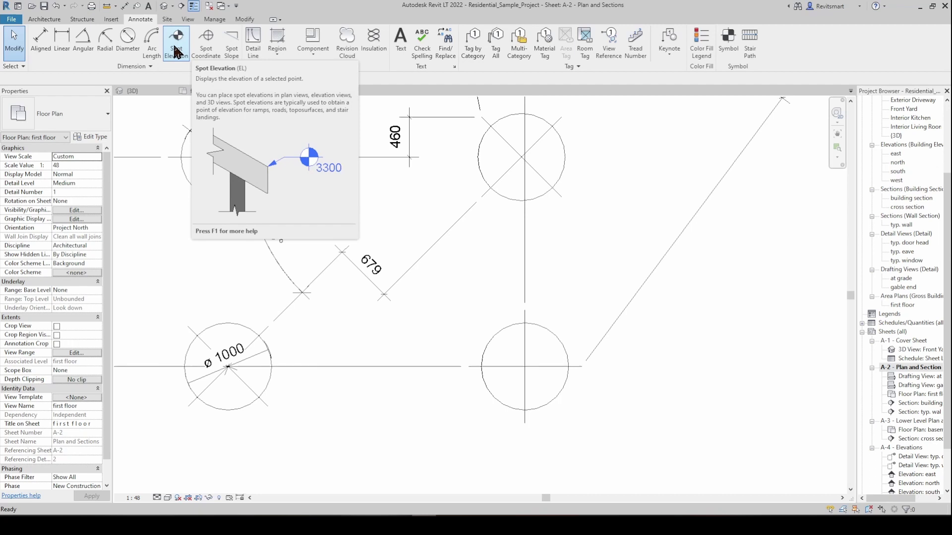
# Step: Place a spot elevation on the rectangular floor near its upper-left corner and check its display settings
pyautogui.click(176, 50)
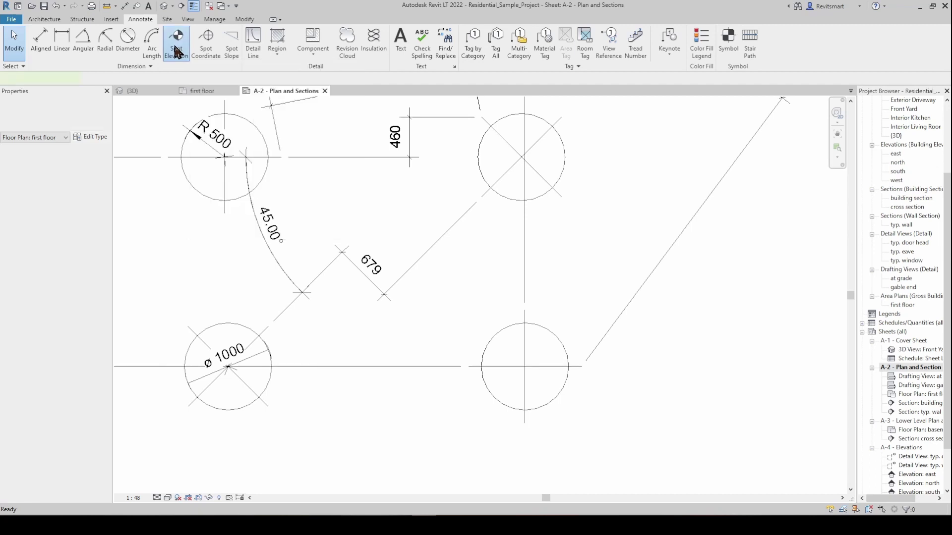
pyautogui.moveTo(253, 192); pyautogui.dragTo(287, 213, button='middle')
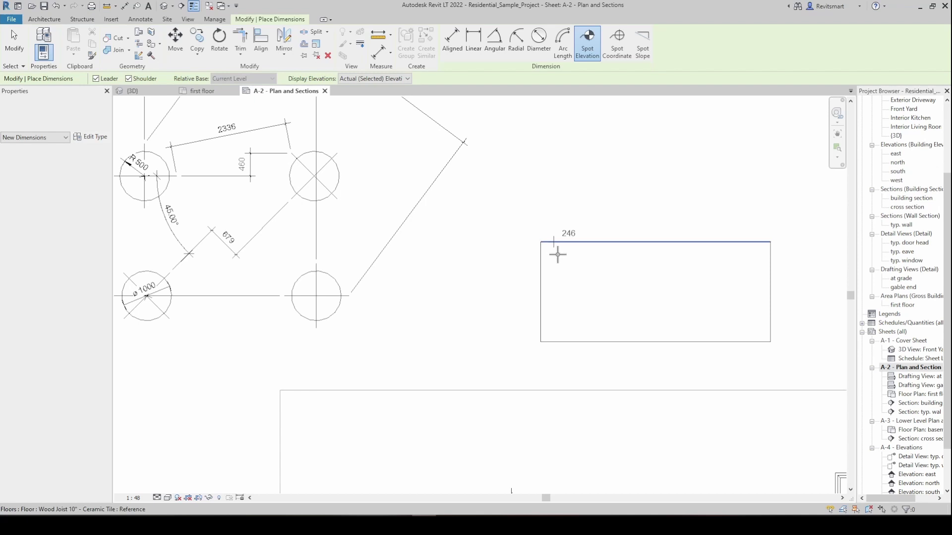
pyautogui.moveTo(557, 253); pyautogui.dragTo(287, 233, button='middle')
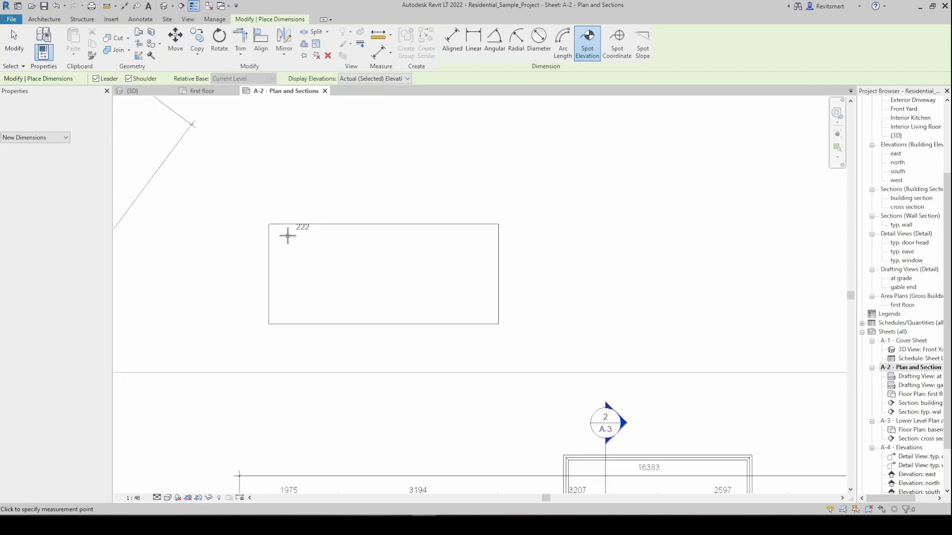
pyautogui.scroll(2, 276, 231)
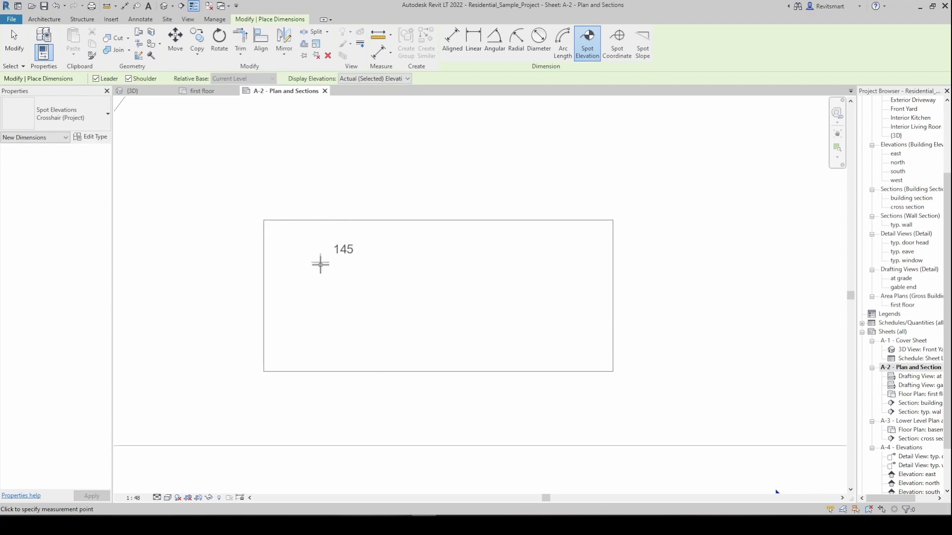
pyautogui.click(285, 252)
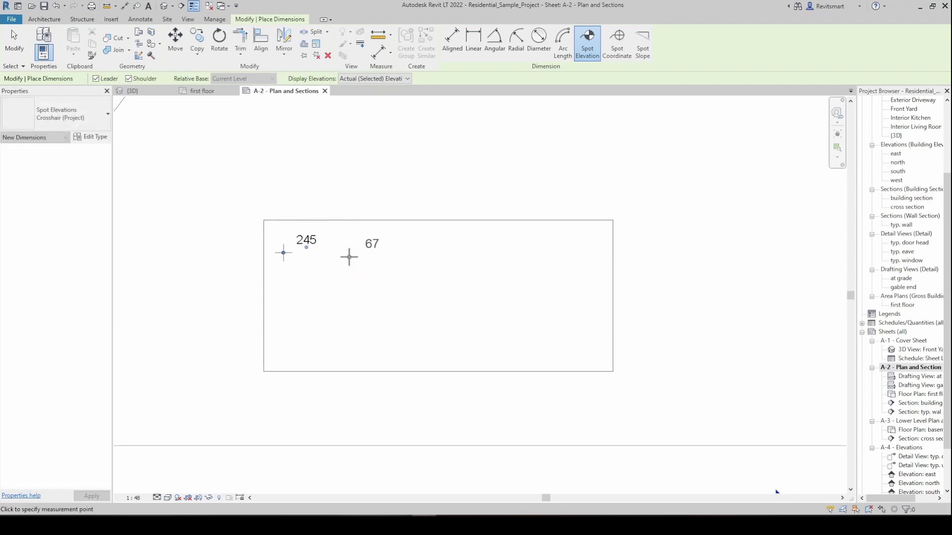
pyautogui.press('Escape')
pyautogui.press('Escape')
pyautogui.click(312, 242)
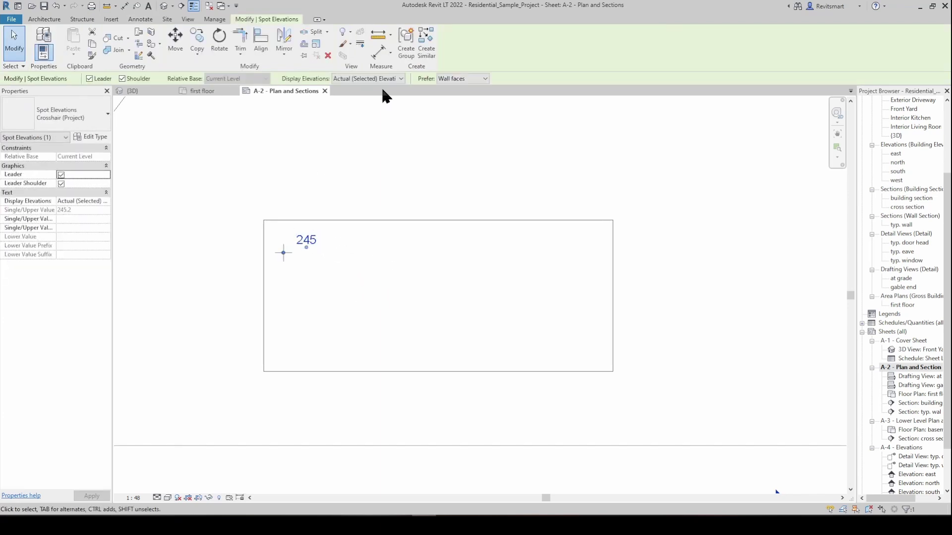
pyautogui.moveTo(286, 253); pyautogui.dragTo(439, 181, button='middle')
pyautogui.press('Escape')
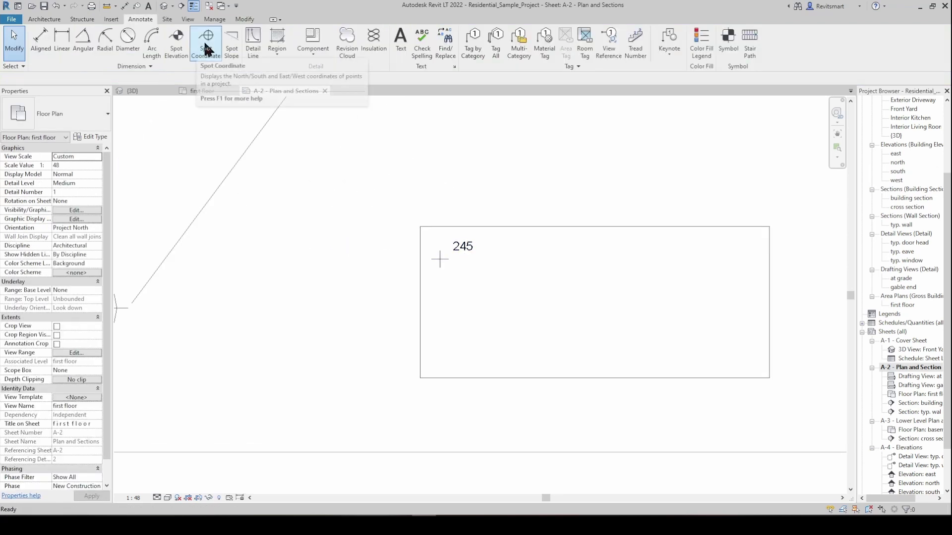
# Step: Add a spot slope annotation near the middle of the rectangular floor
pyautogui.click(206, 42)
pyautogui.press('Escape')
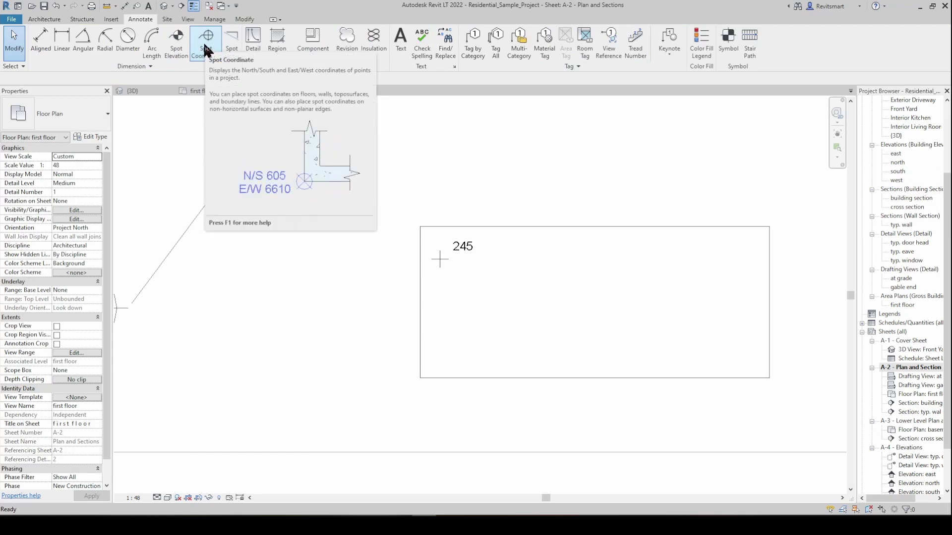
pyautogui.click(230, 45)
pyautogui.moveTo(535, 265)
pyautogui.mouseDown(button='middle')
pyautogui.moveTo(374, 264)
pyautogui.moveTo(373, 223)
pyautogui.mouseUp(button='middle')
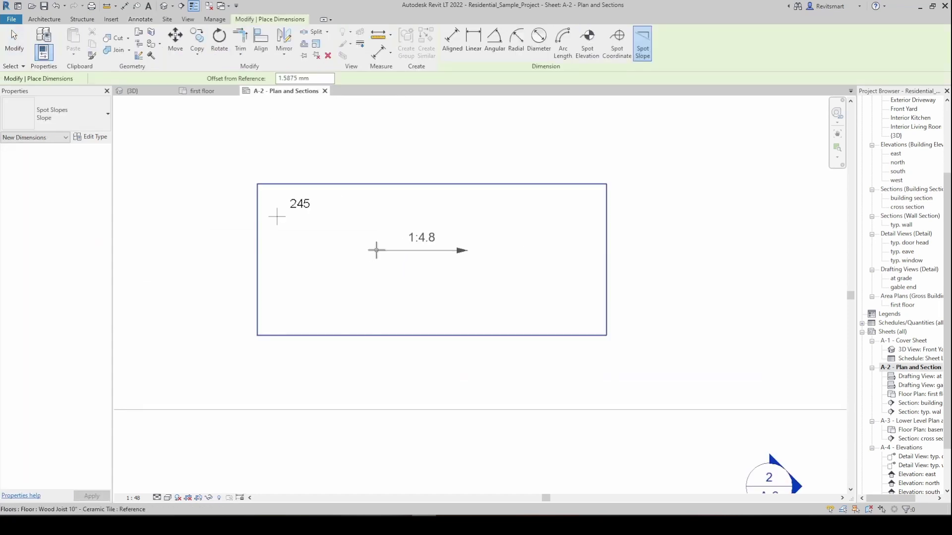
pyautogui.click(389, 252)
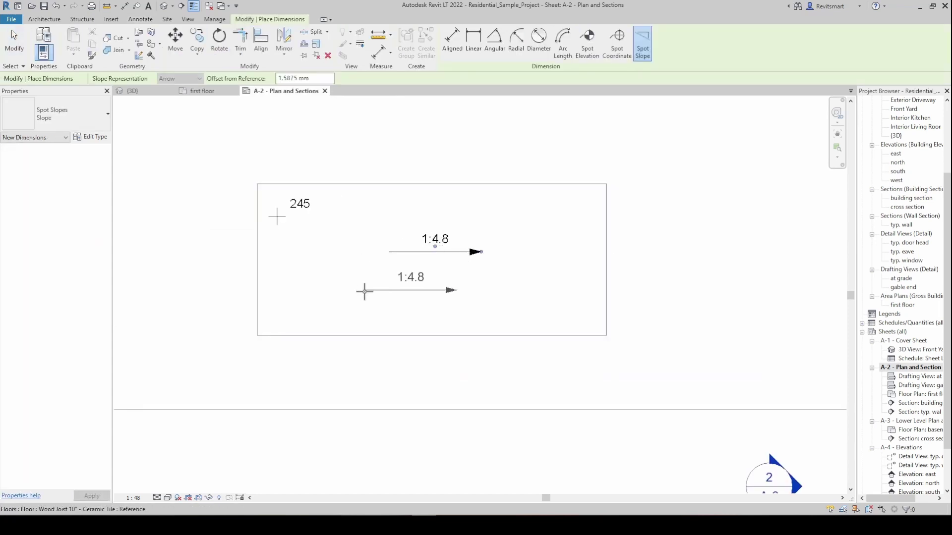
pyautogui.press('Escape')
pyautogui.press('Escape')
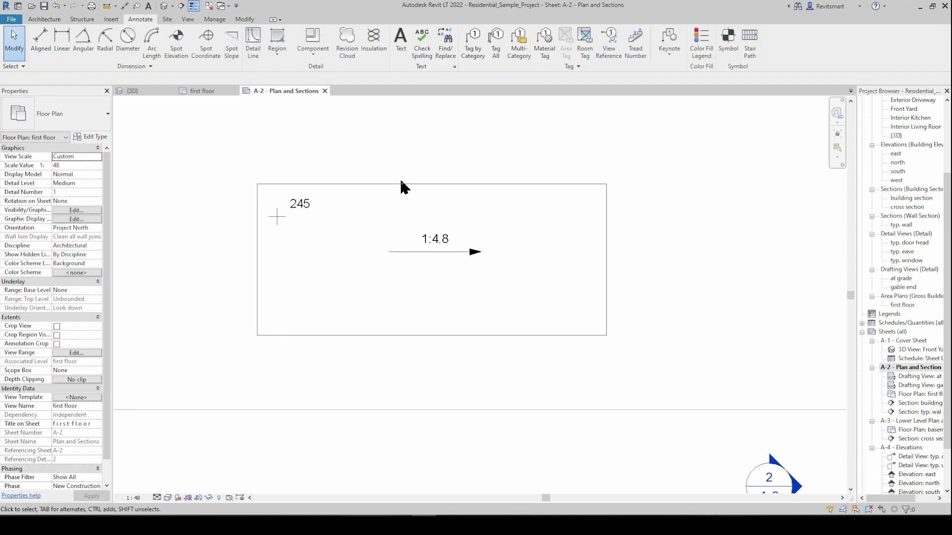
# Step: Open the rectangular floor's boundary sketch, examine its slope arrow's tail and head offsets, and finish the sketch
pyautogui.click(400, 184)
pyautogui.doubleClick(473, 276)
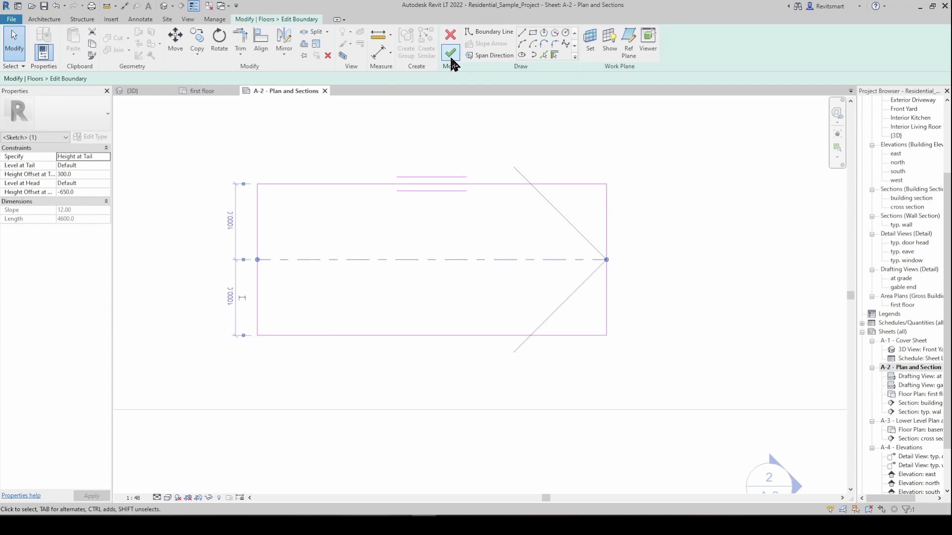
pyautogui.click(450, 52)
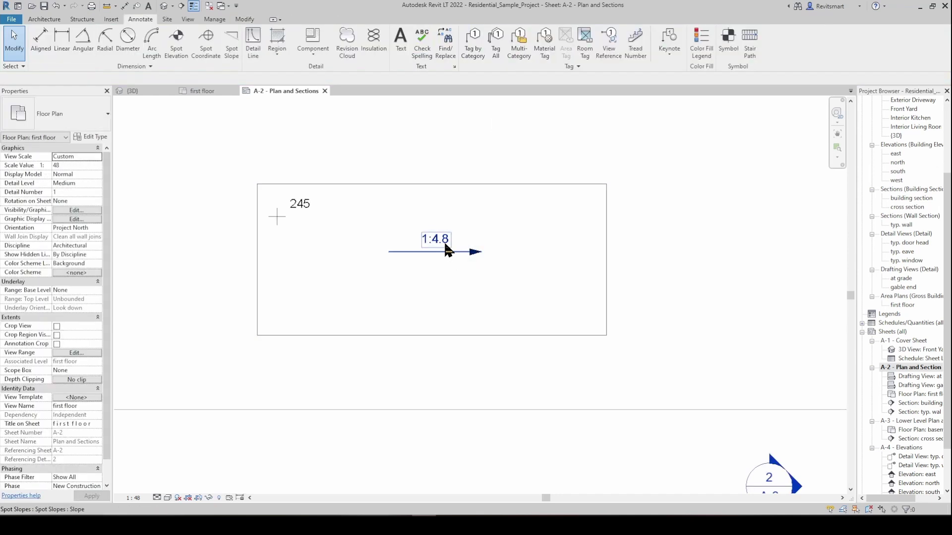
# Step: Examine the slope unit choices in the spot slope type's units format, keeping 1 : Ratio
pyautogui.click(448, 249)
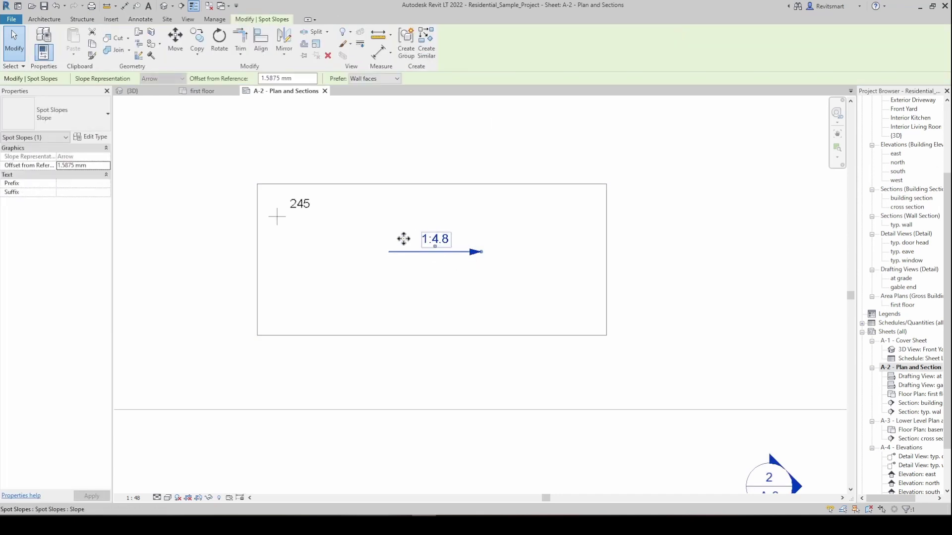
pyautogui.press('Escape')
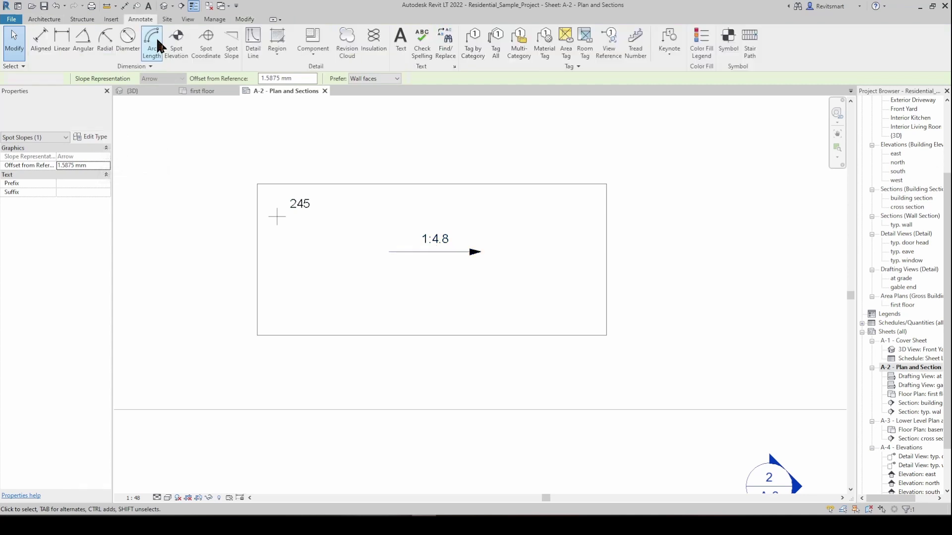
pyautogui.click(429, 248)
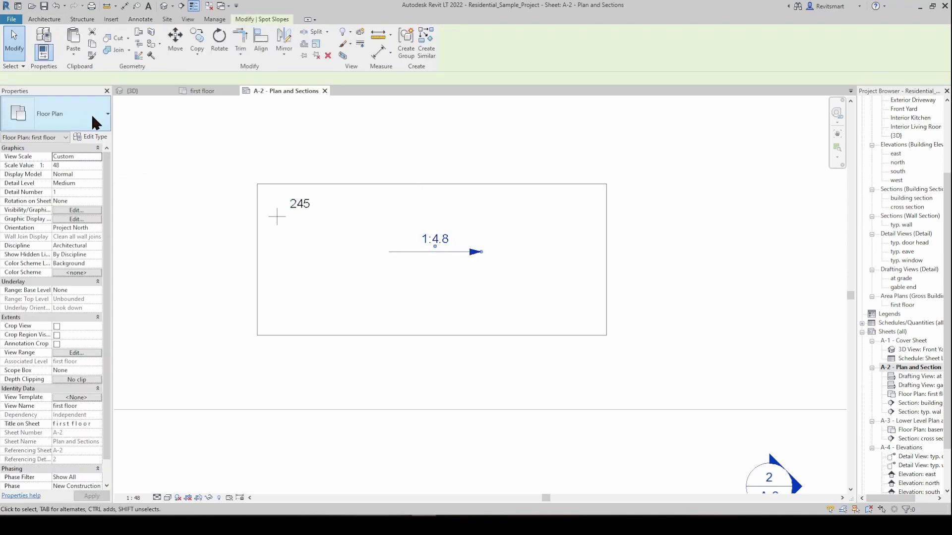
pyautogui.click(90, 137)
pyautogui.scroll(-3, 330, 287)
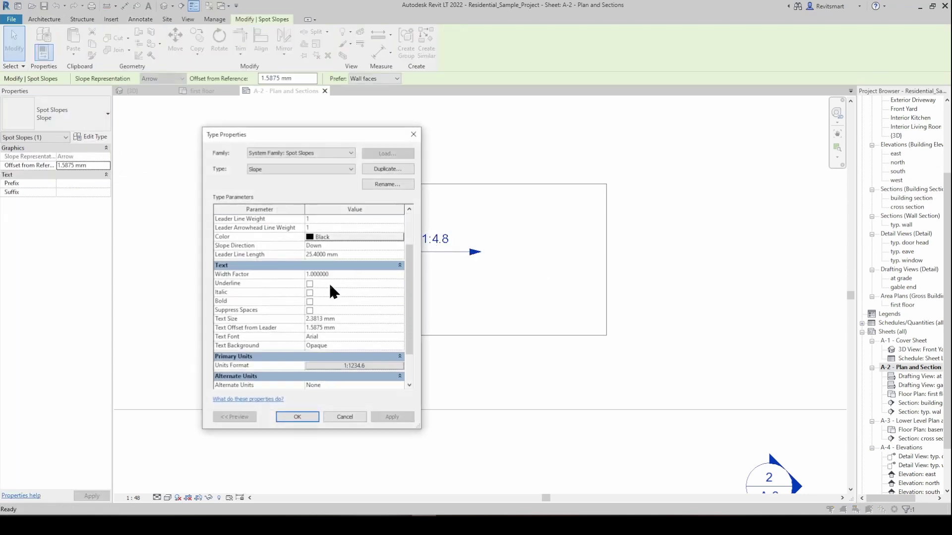
pyautogui.click(362, 367)
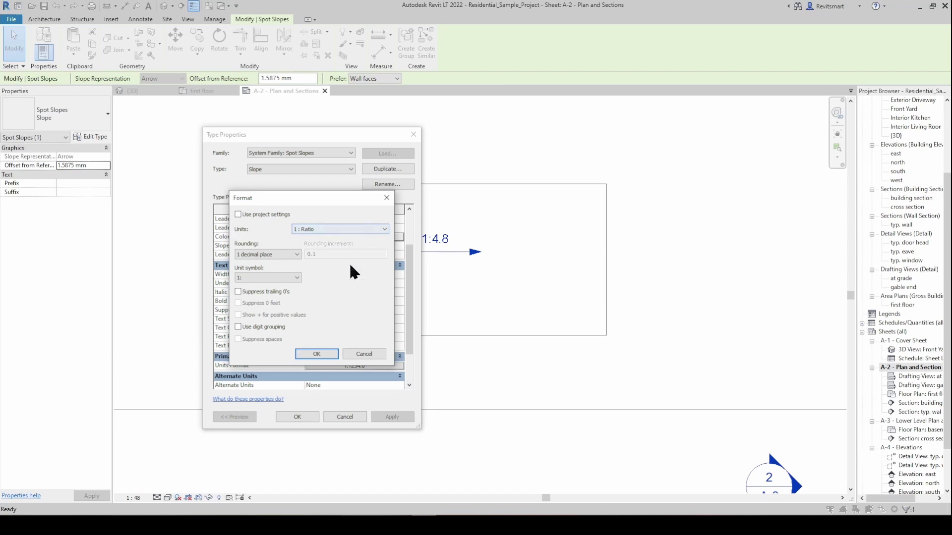
pyautogui.click(334, 228)
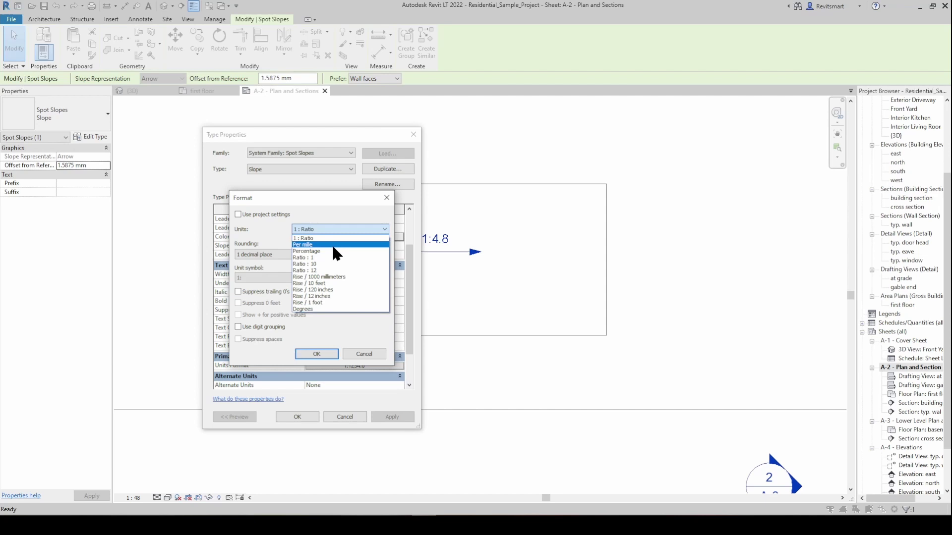
pyautogui.click(314, 350)
pyautogui.press('Escape')
pyautogui.press('Escape')
pyautogui.press('Escape')
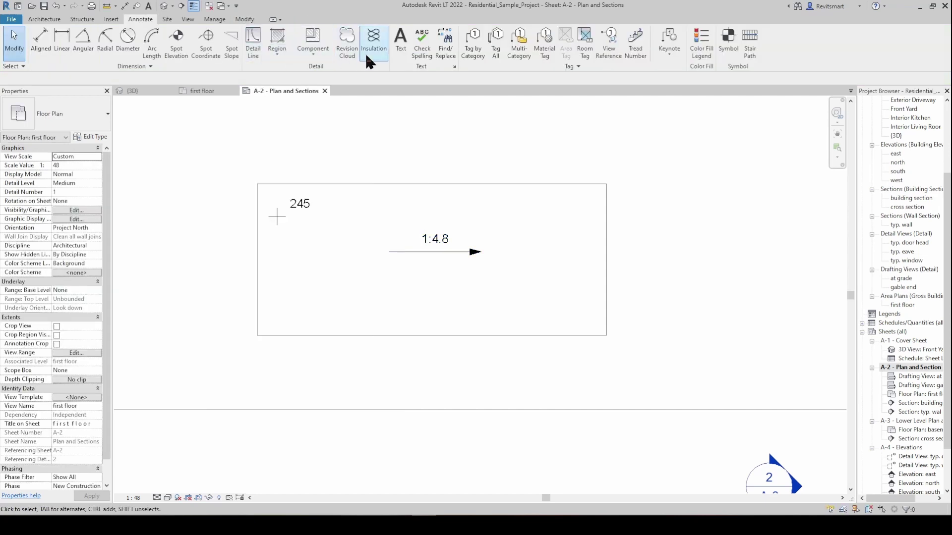
# Step: Draw six overlapping detail-line rectangles in the Thin Lines style above the house plan, around and beside the sloped floor
pyautogui.click(253, 50)
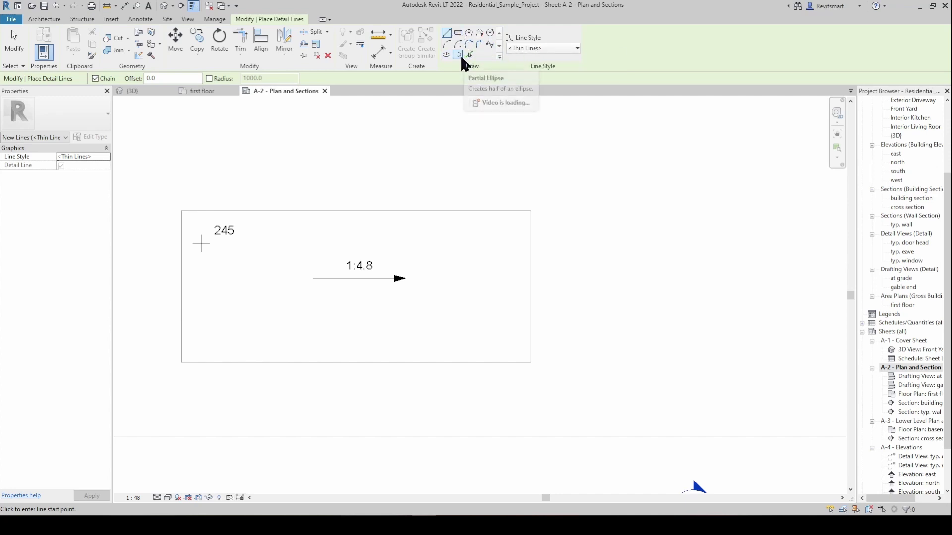
pyautogui.moveTo(327, 164); pyautogui.dragTo(342, 170, button='middle')
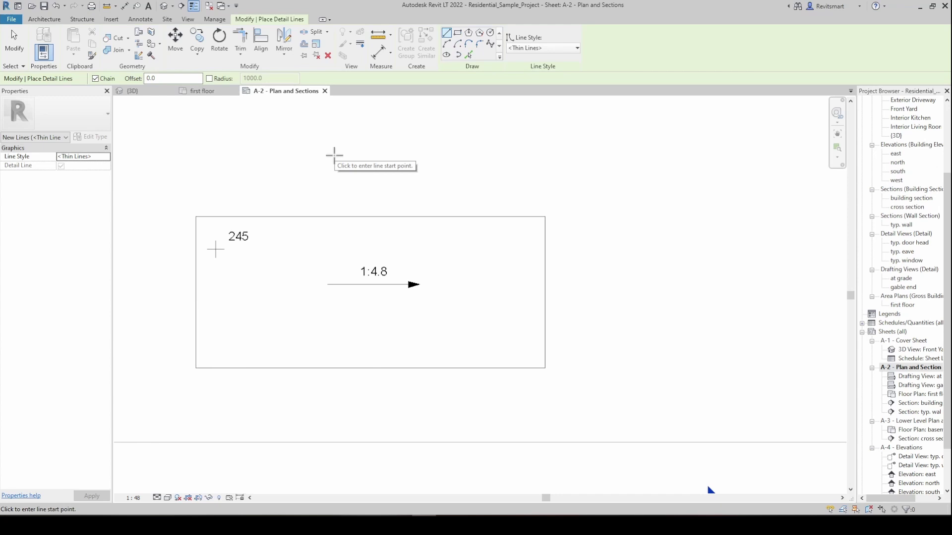
pyautogui.click(457, 33)
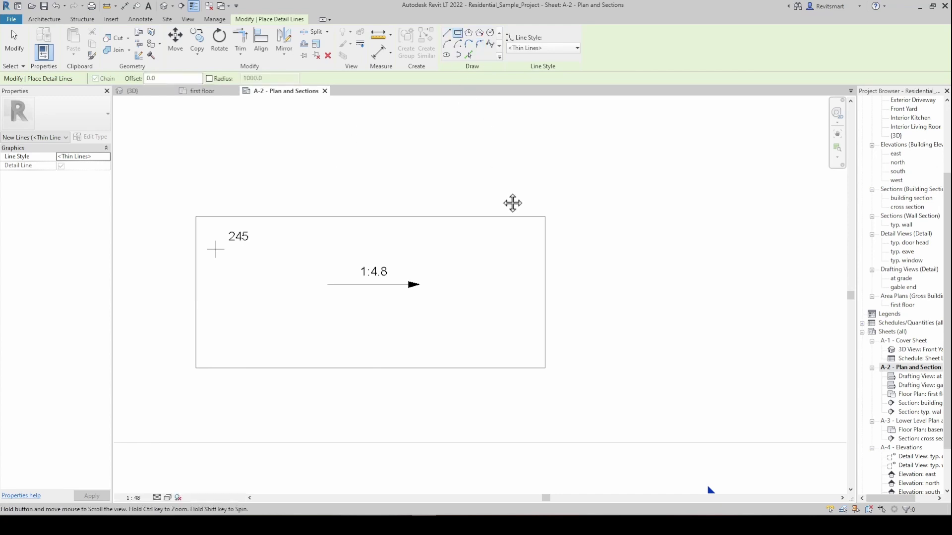
pyautogui.scroll(-4, 450, 180)
pyautogui.click(409, 133)
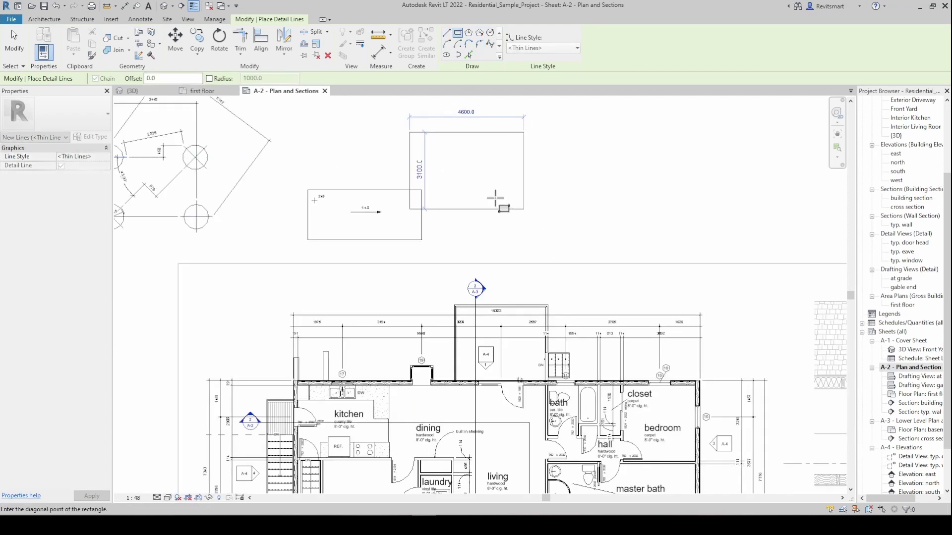
pyautogui.click(489, 200)
pyautogui.click(447, 166)
pyautogui.click(573, 233)
pyautogui.click(567, 132)
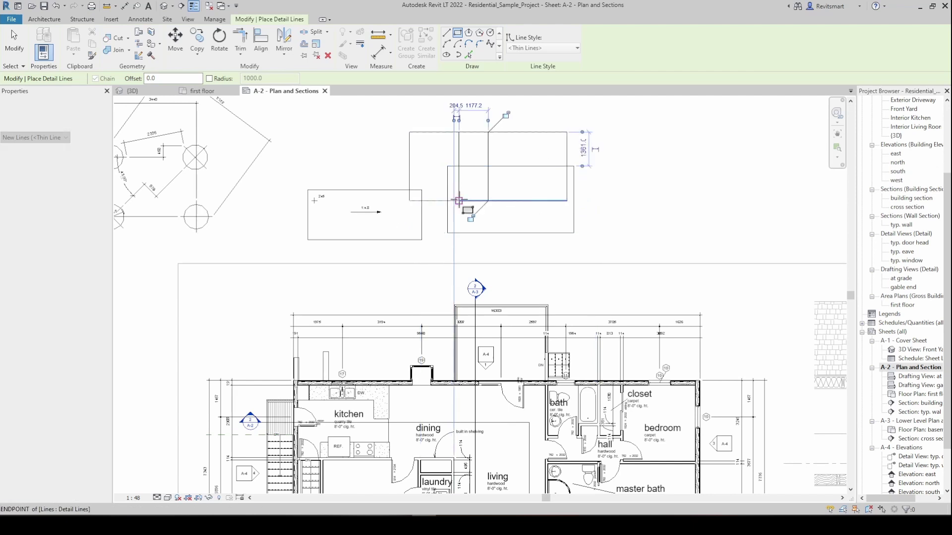
pyautogui.click(458, 201)
pyautogui.click(269, 140)
pyautogui.click(689, 211)
pyautogui.click(360, 115)
pyautogui.click(276, 284)
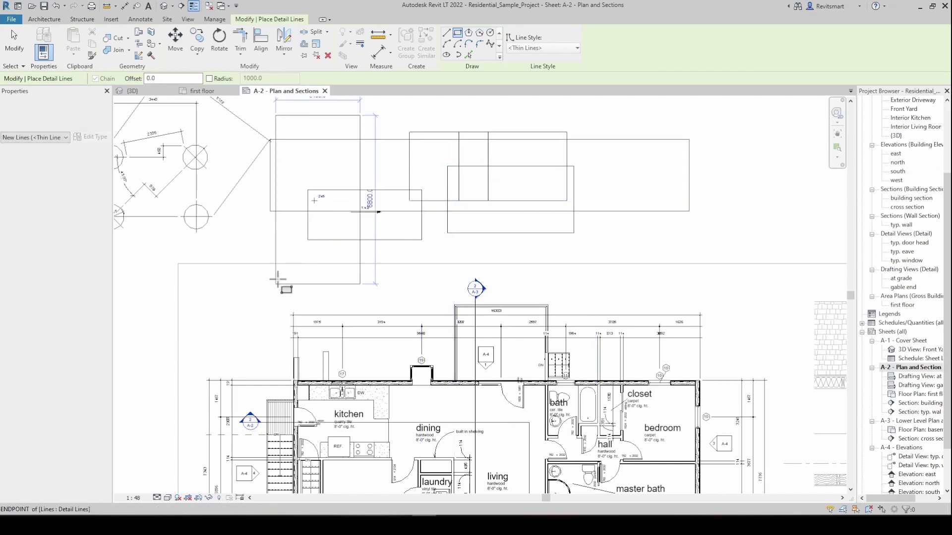
pyautogui.click(347, 179)
pyautogui.click(488, 300)
pyautogui.press('Escape')
pyautogui.press('Escape')
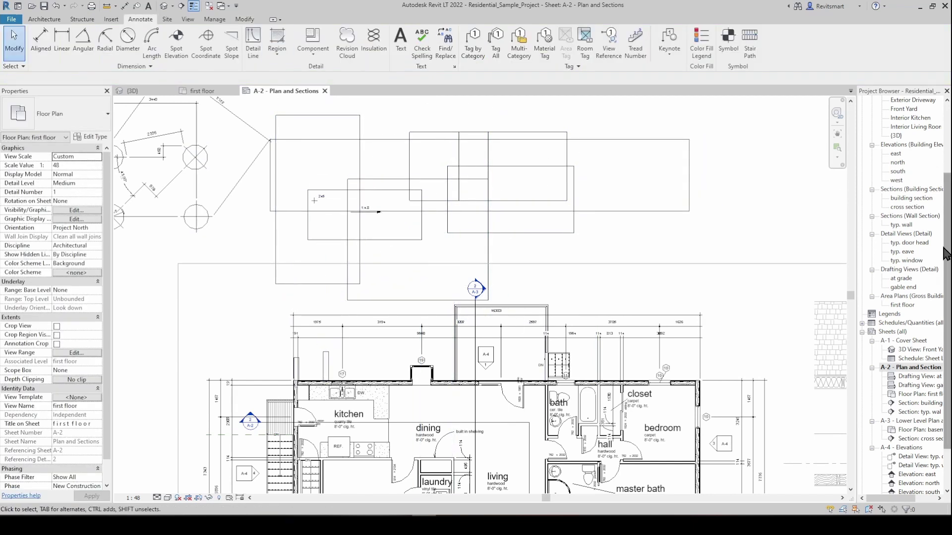
# Step: Open the Site Plan view and draw four overlapping model-line rectangles above the yellow deck
pyautogui.scroll(3, 901, 189)
pyautogui.doubleClick(902, 144)
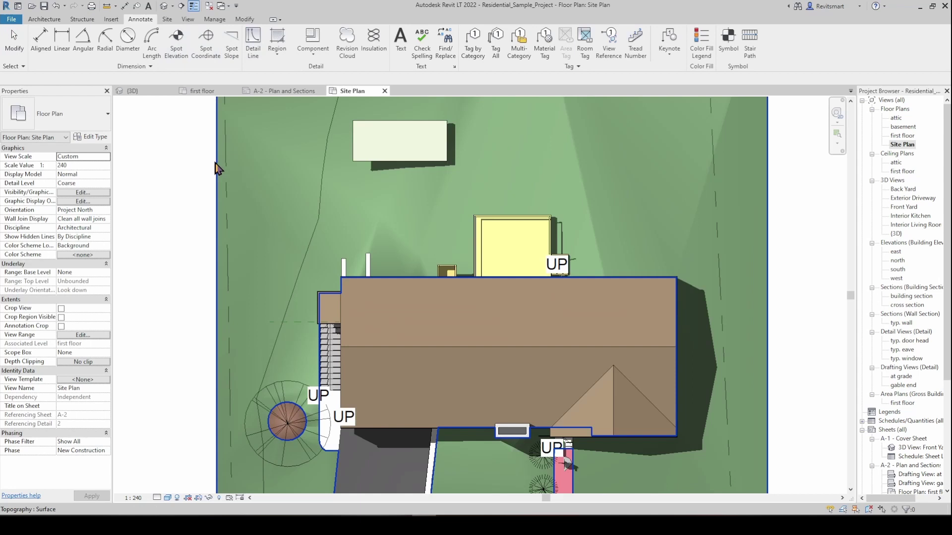
pyautogui.click(44, 19)
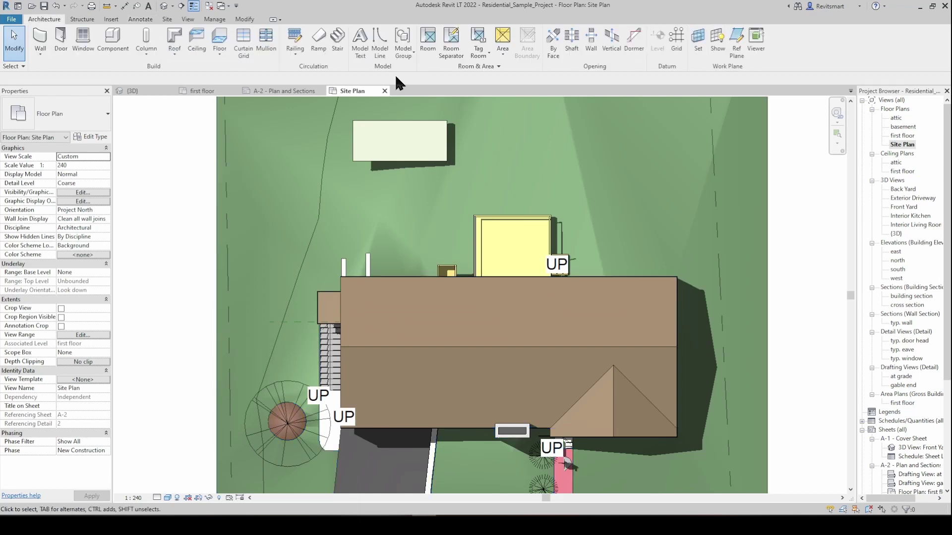
pyautogui.click(381, 50)
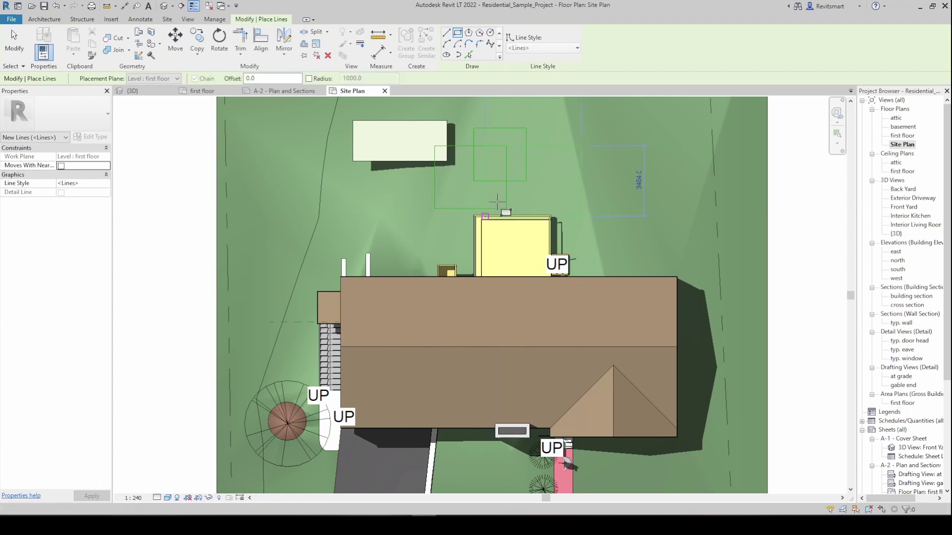
pyautogui.press('Escape')
pyautogui.press('Escape')
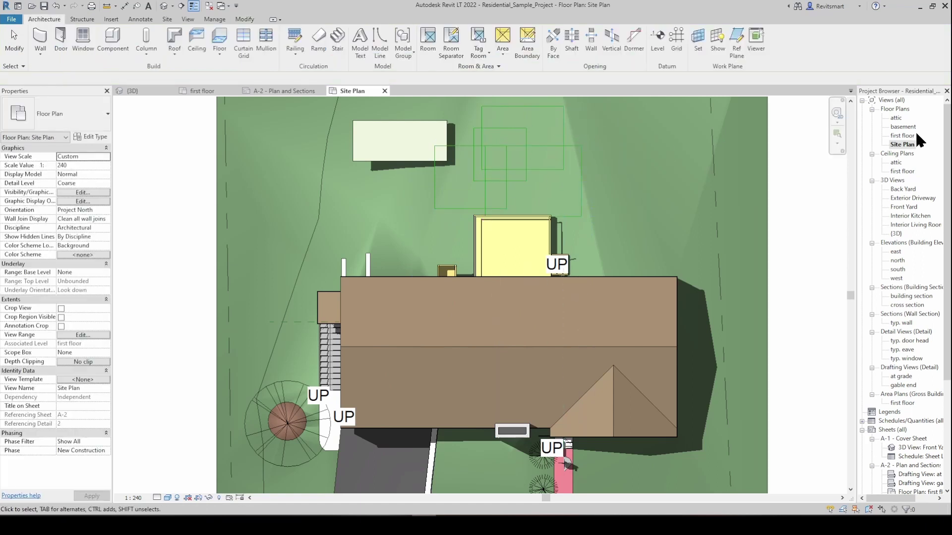
# Step: Open the first floor plan and compare the model-line rectangles with the detail-line rectangles above the house
pyautogui.doubleClick(917, 135)
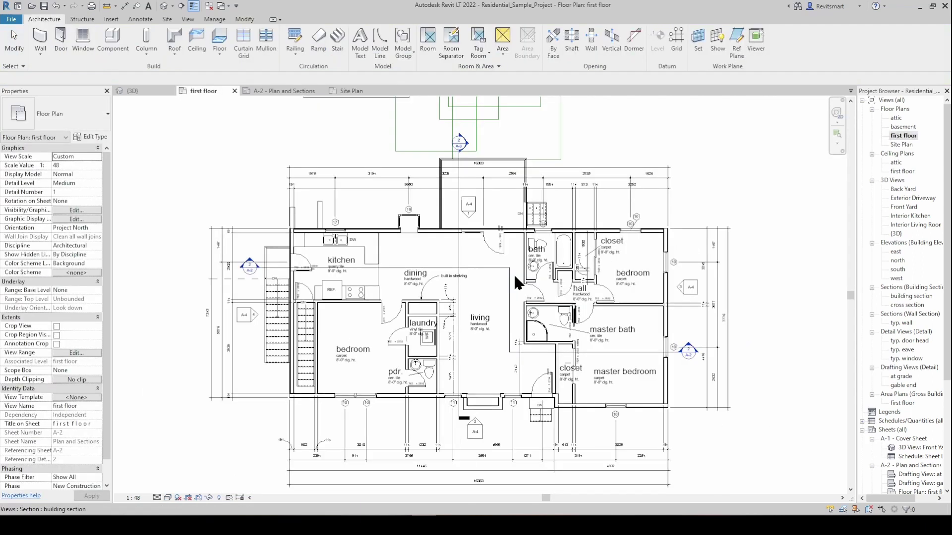
pyautogui.moveTo(513, 273); pyautogui.dragTo(521, 496, button='middle')
pyautogui.scroll(2, 569, 292)
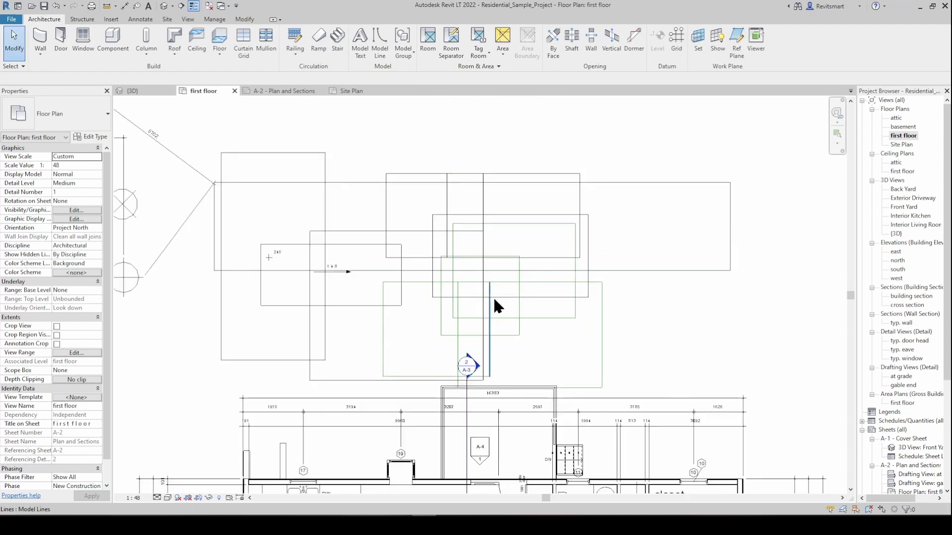
pyautogui.moveTo(614, 311); pyautogui.dragTo(523, 313)
pyautogui.press('Escape')
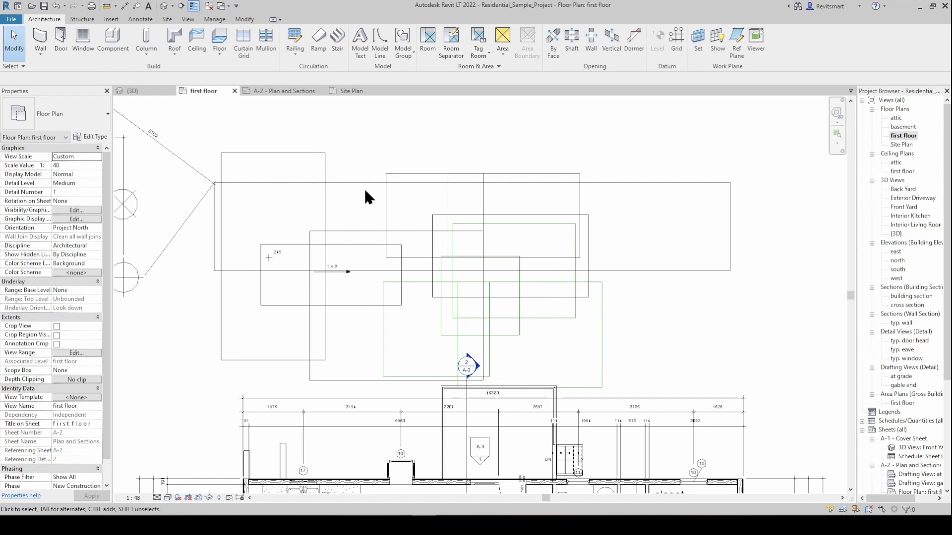
pyautogui.scroll(-1, 368, 192)
pyautogui.click(141, 19)
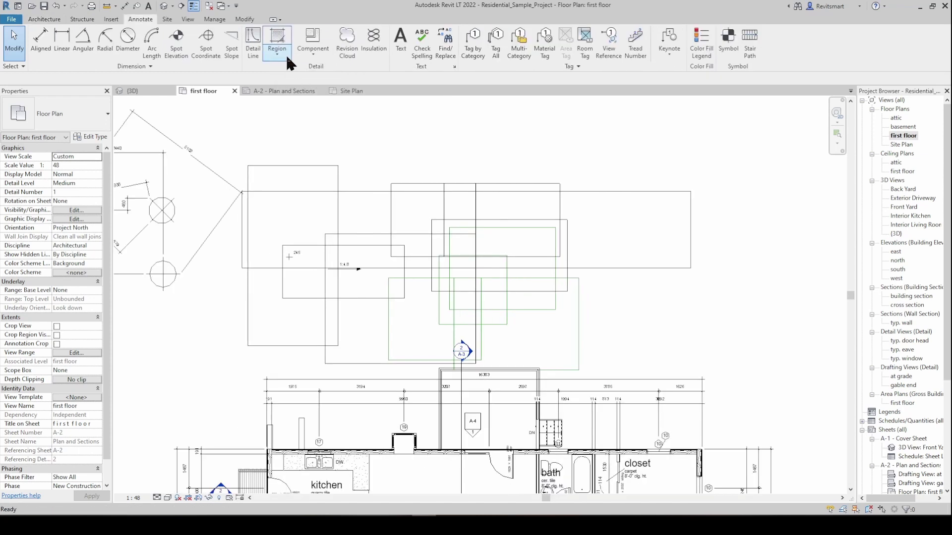
# Step: Mask the upper-right bedroom corner with a rectangular masking region about 3000 by 2700 mm, using invisible boundary lines
pyautogui.click(282, 56)
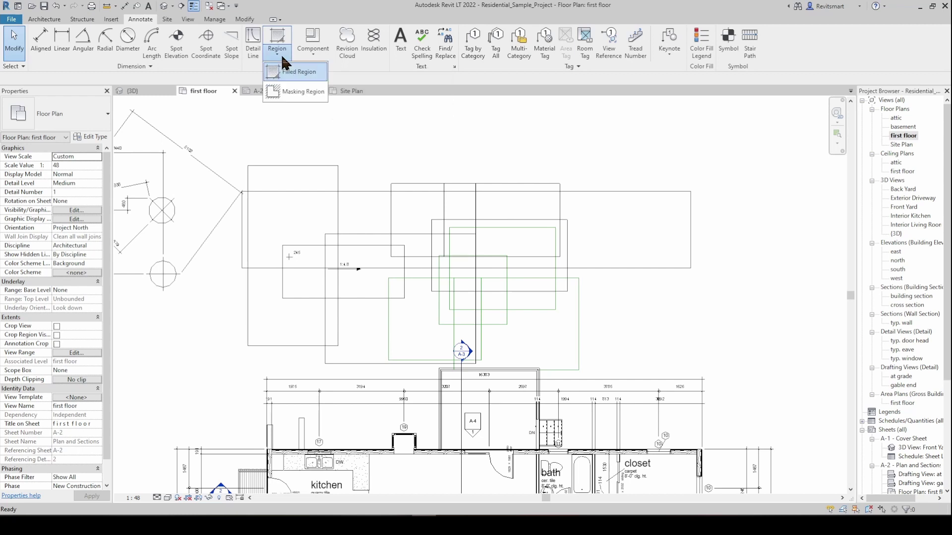
pyautogui.click(293, 92)
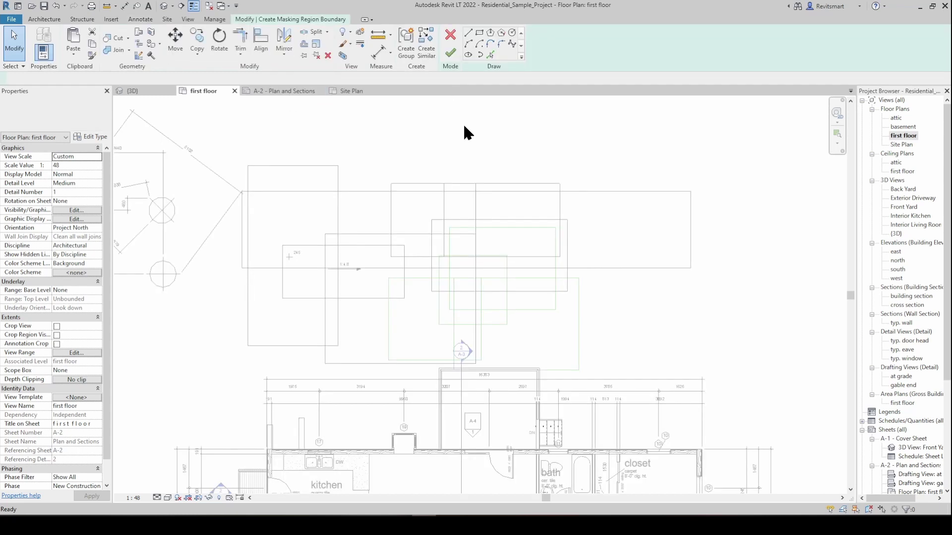
pyautogui.moveTo(506, 128); pyautogui.dragTo(393, 76, button='middle')
pyautogui.click(479, 33)
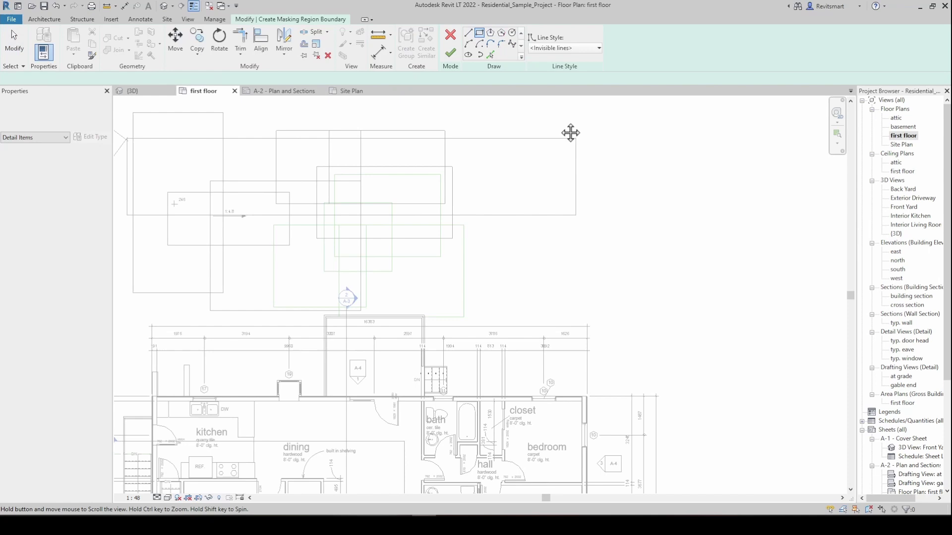
pyautogui.scroll(5, 553, 263)
pyautogui.click(556, 266)
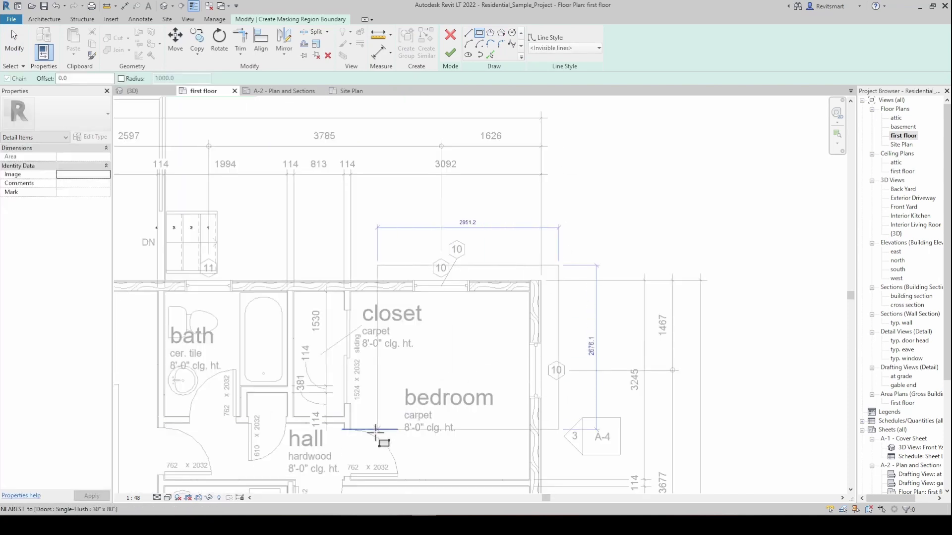
pyautogui.click(370, 429)
pyautogui.press('Escape')
pyautogui.click(451, 50)
pyautogui.click(656, 252)
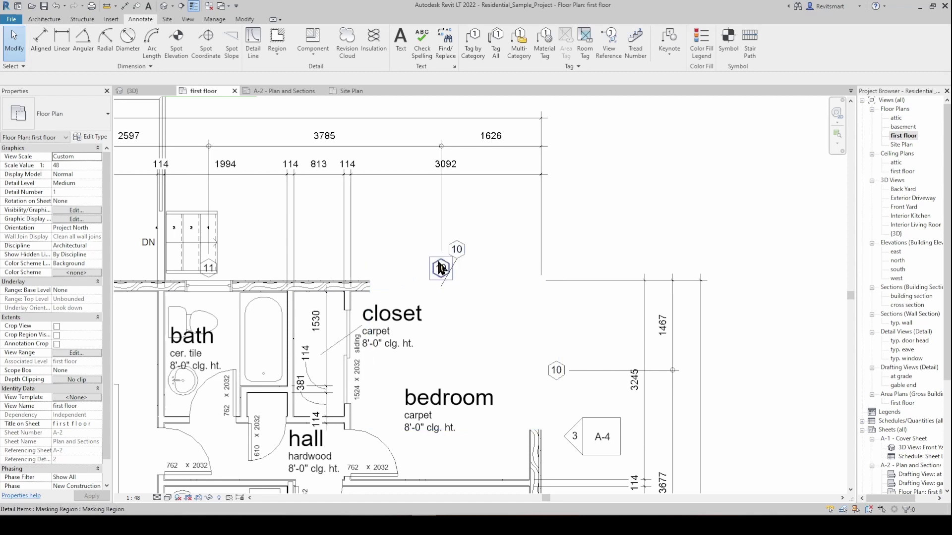
pyautogui.click(392, 266)
pyautogui.press('Escape')
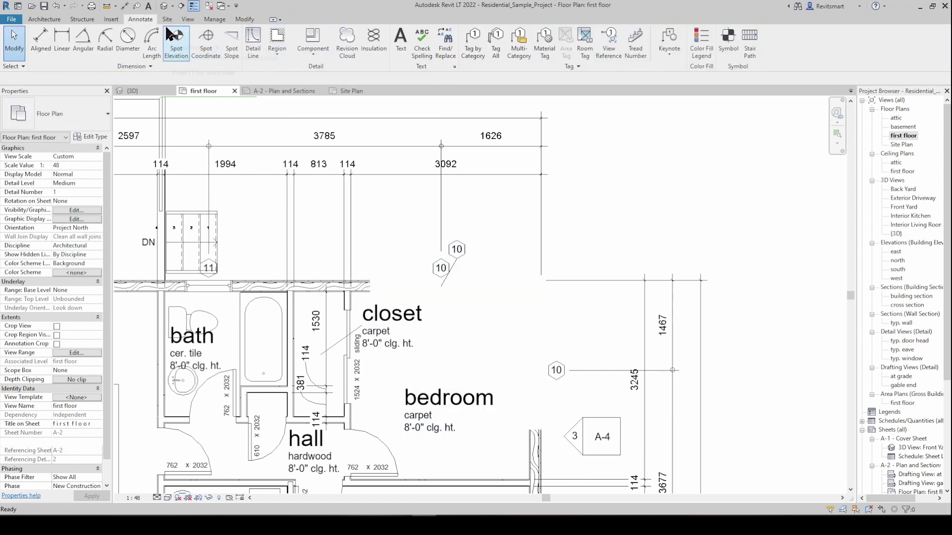
# Step: Start a filled region with the Wide Lines boundary style and the (XL) Earth fill type
pyautogui.click(290, 56)
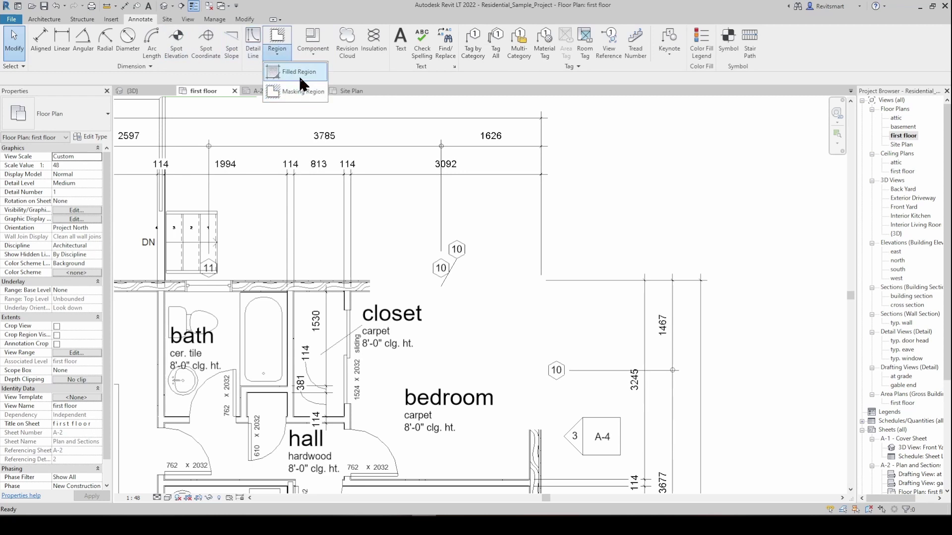
pyautogui.click(300, 74)
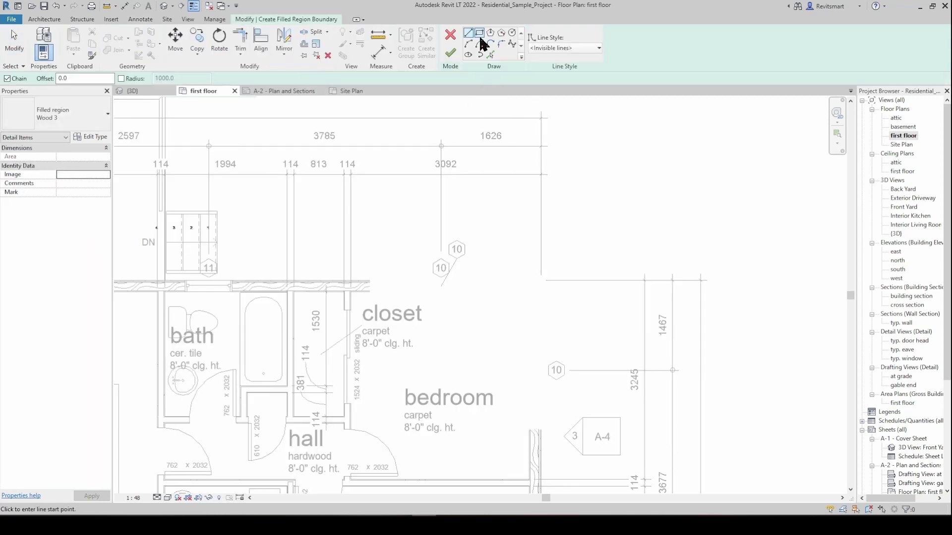
pyautogui.click(559, 48)
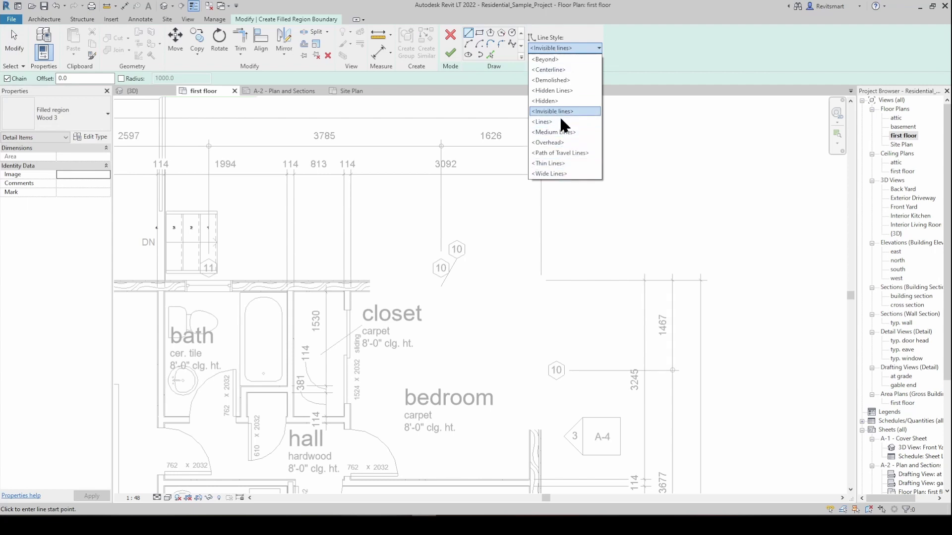
pyautogui.click(551, 173)
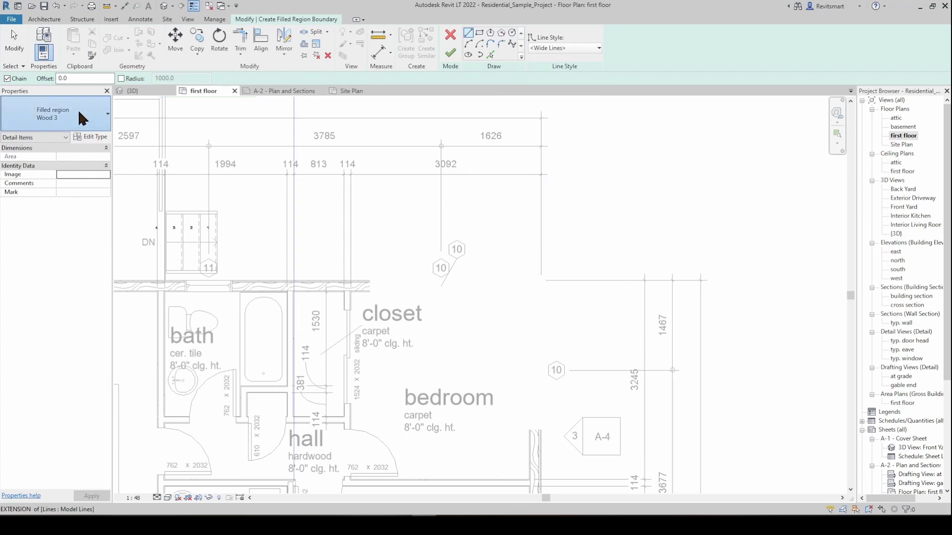
pyautogui.click(78, 110)
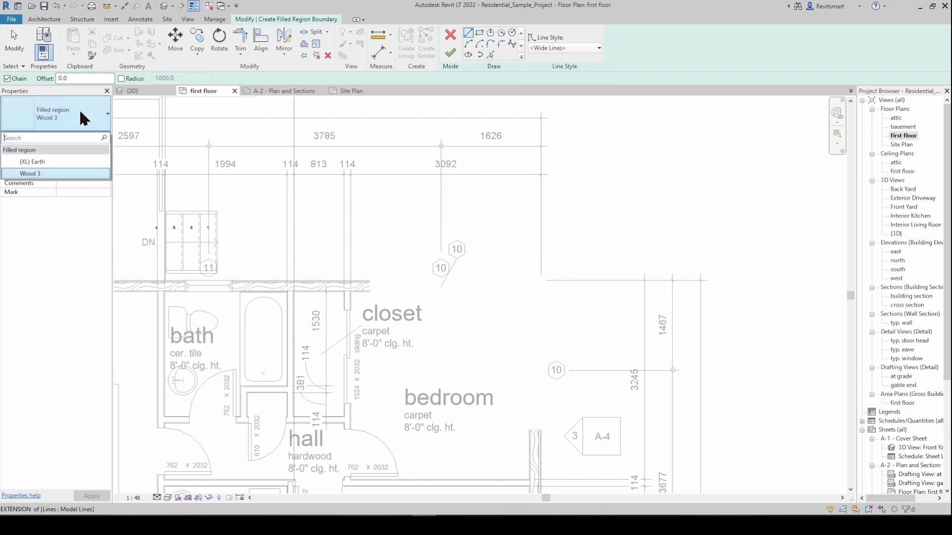
pyautogui.click(43, 163)
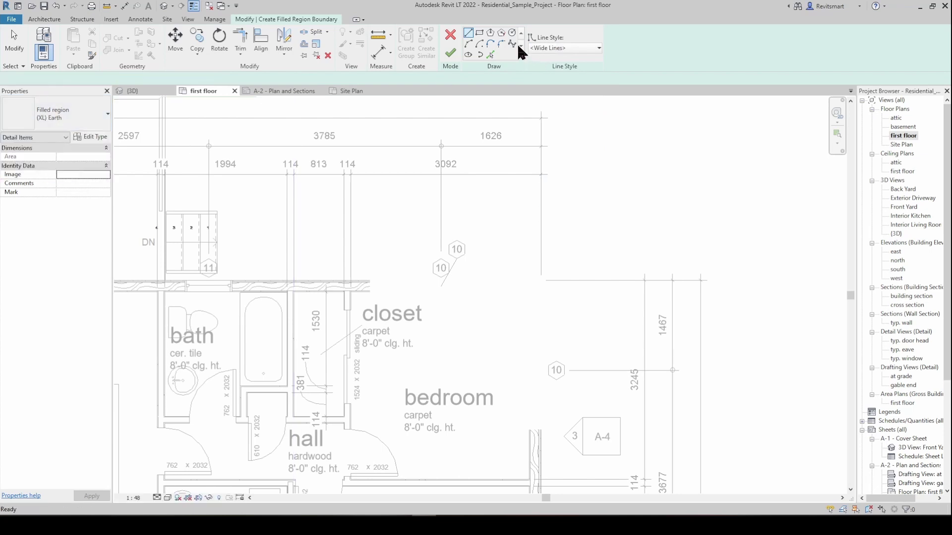
# Step: Draw the filled region as a hexagon covering the plan's outer corner beside the kitchen and finish it
pyautogui.click(491, 33)
pyautogui.scroll(-3, 393, 238)
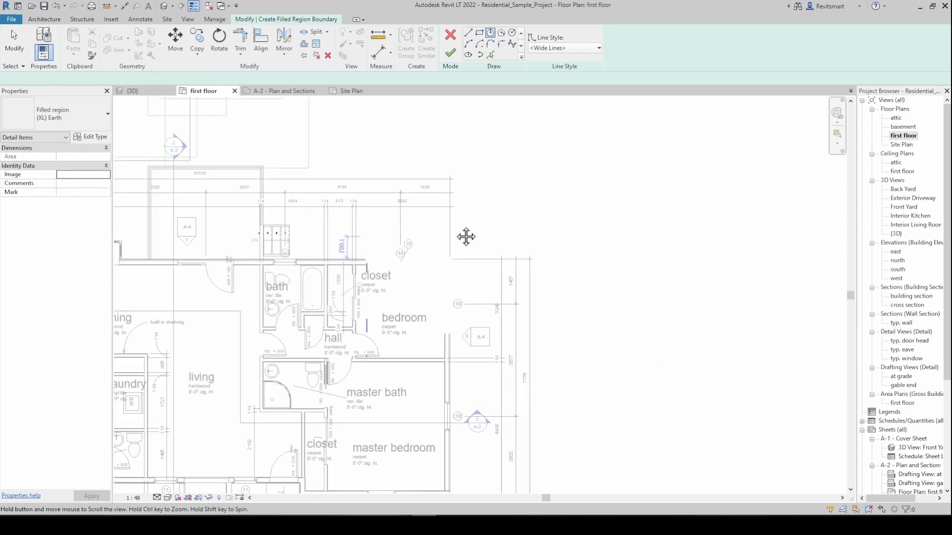
pyautogui.moveTo(466, 236)
pyautogui.mouseDown(button='middle')
pyautogui.moveTo(540, 234)
pyautogui.moveTo(759, 176)
pyautogui.moveTo(841, 181)
pyautogui.mouseUp(button='middle')
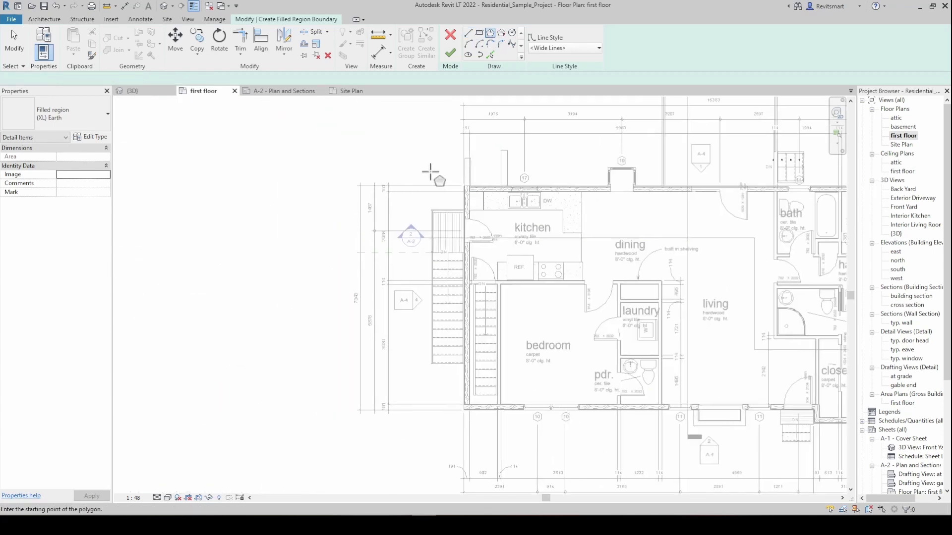
pyautogui.click(430, 172)
pyautogui.click(450, 52)
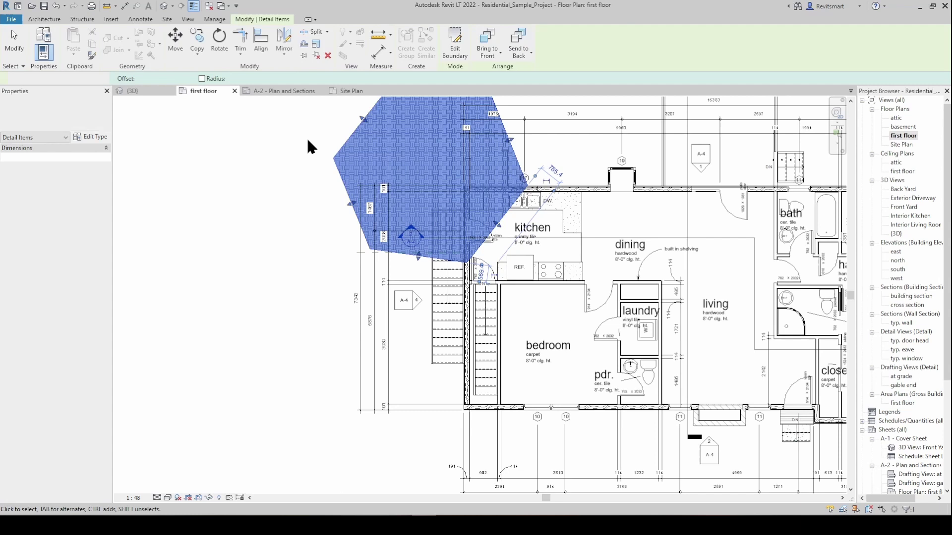
pyautogui.moveTo(307, 137); pyautogui.dragTo(260, 200, button='middle')
pyautogui.click(260, 200)
pyautogui.scroll(3, 357, 221)
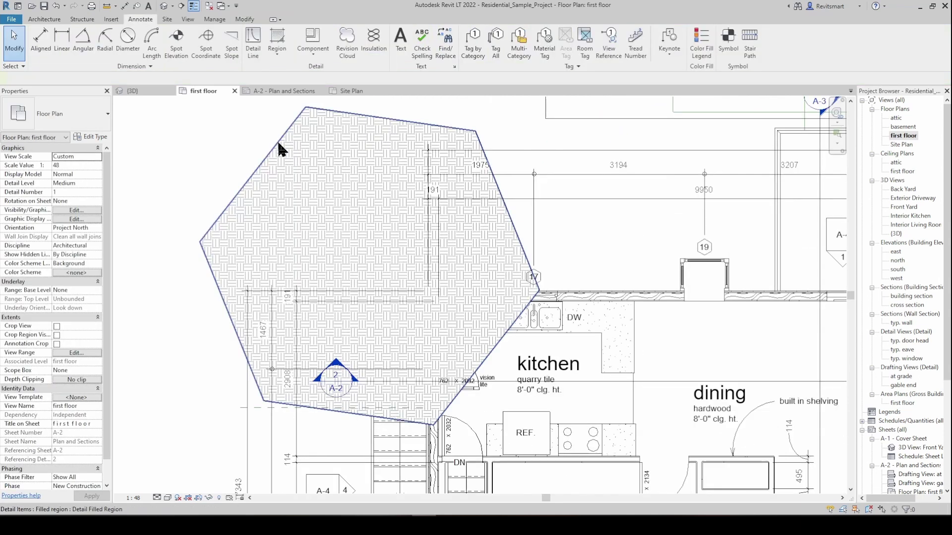
pyautogui.click(278, 140)
pyautogui.scroll(1, 257, 175)
pyautogui.press('Escape')
pyautogui.scroll(-5, 453, 156)
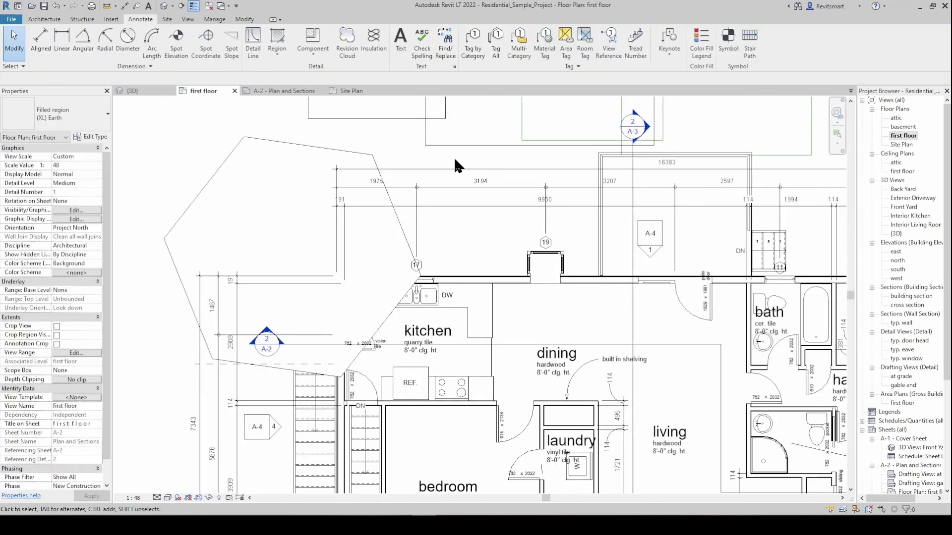
# Step: Examine the line styles available for detail lines
pyautogui.click(253, 45)
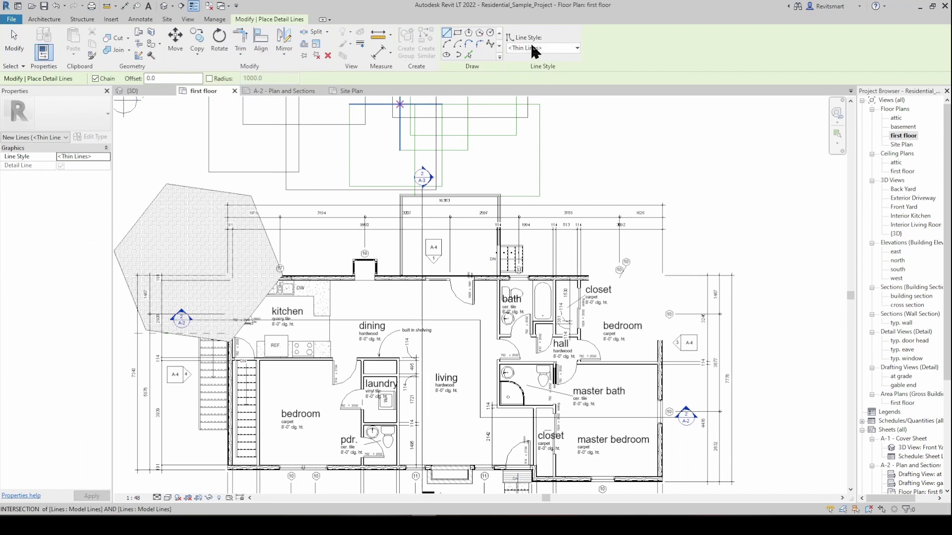
pyautogui.click(546, 45)
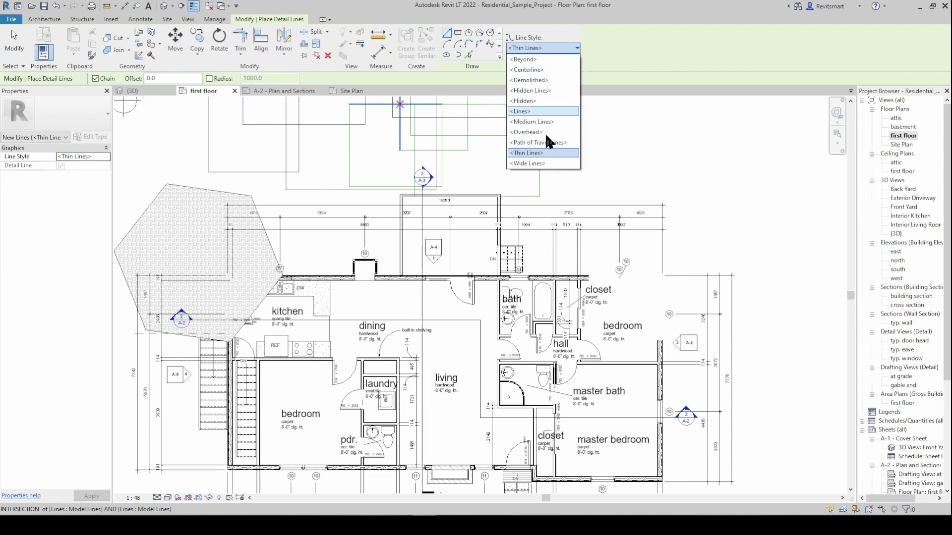
pyautogui.click(545, 66)
pyautogui.press('Escape')
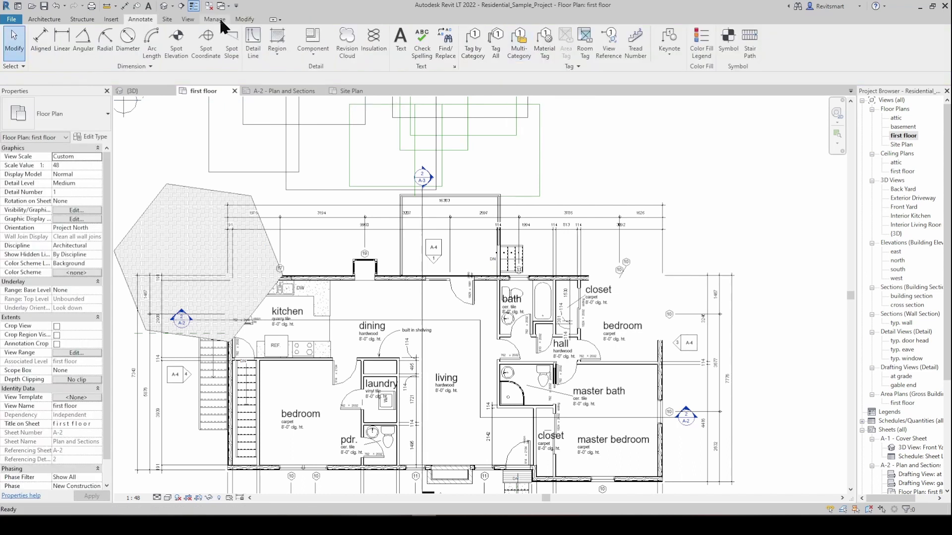
# Step: Create a new line style named Fun as a subcategory of Lines
pyautogui.click(218, 20)
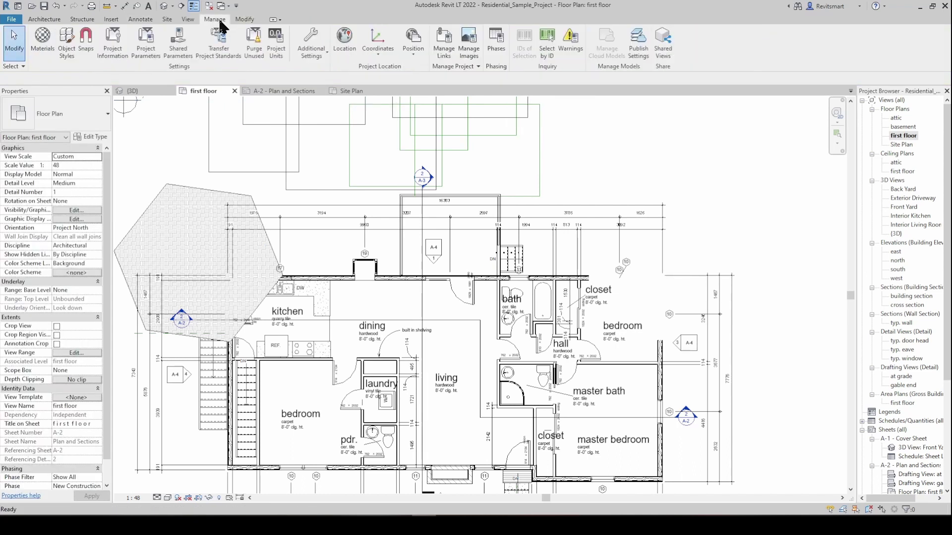
pyautogui.click(320, 57)
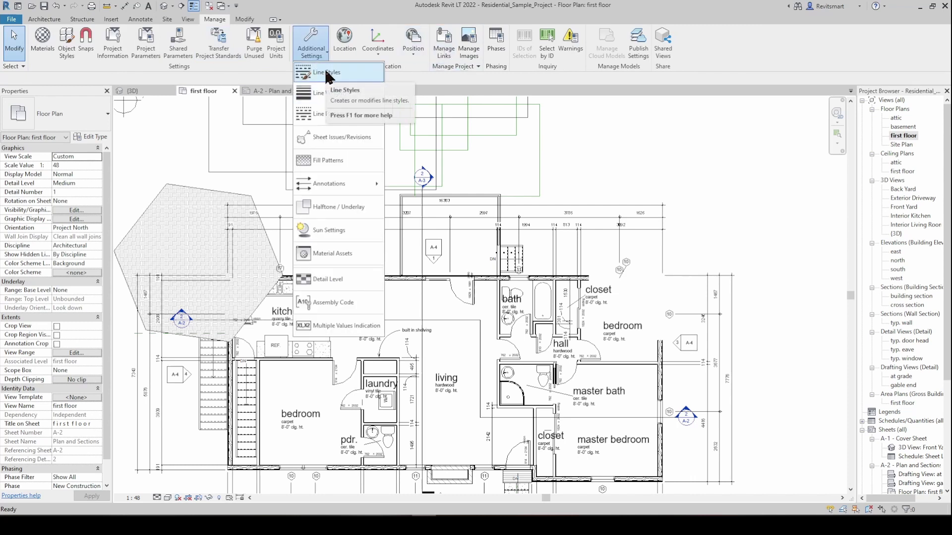
pyautogui.click(325, 72)
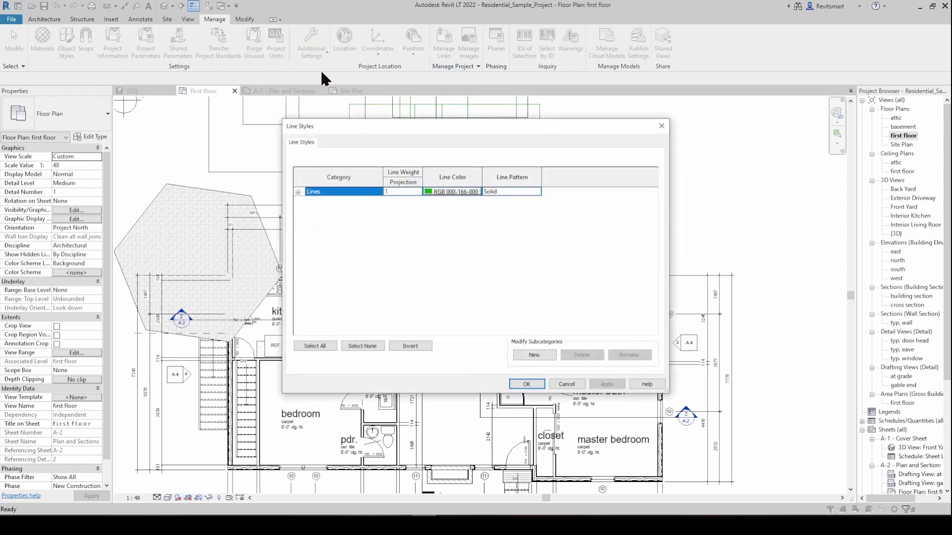
pyautogui.click(298, 192)
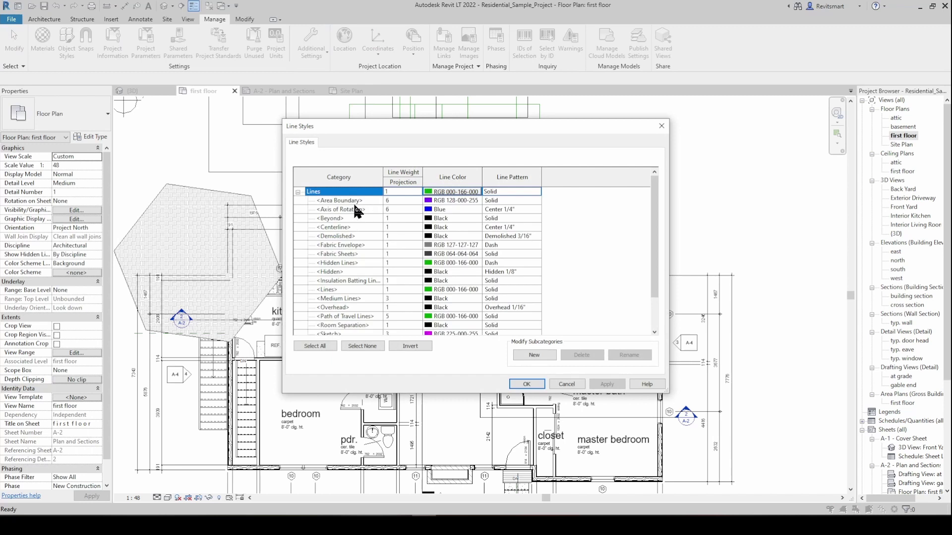
pyautogui.scroll(-2, 355, 211)
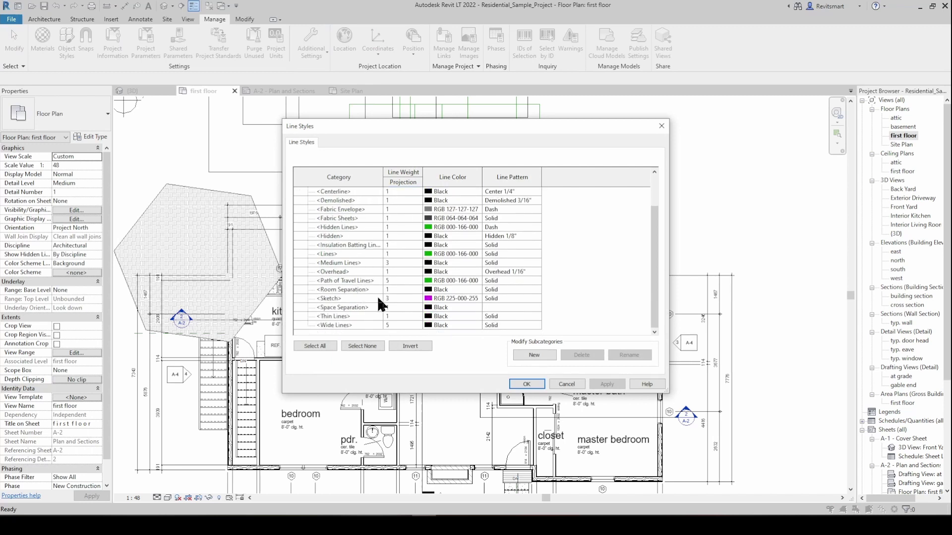
pyautogui.scroll(2, 382, 303)
pyautogui.click(532, 355)
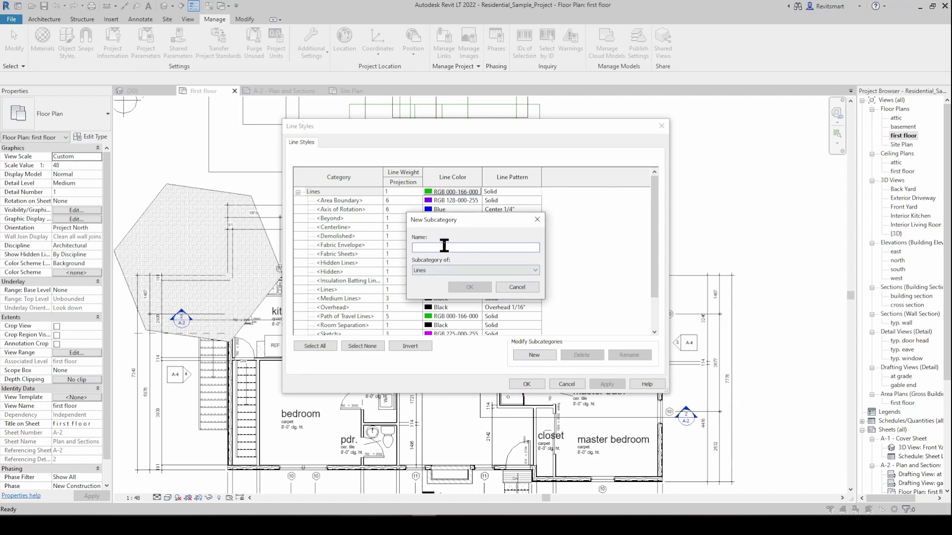
pyautogui.write('Fun')
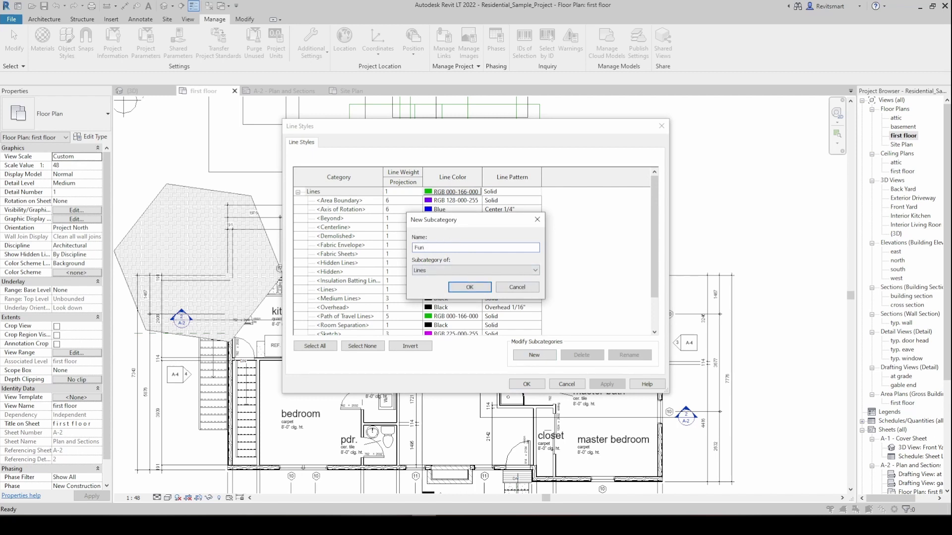
pyautogui.press('Return')
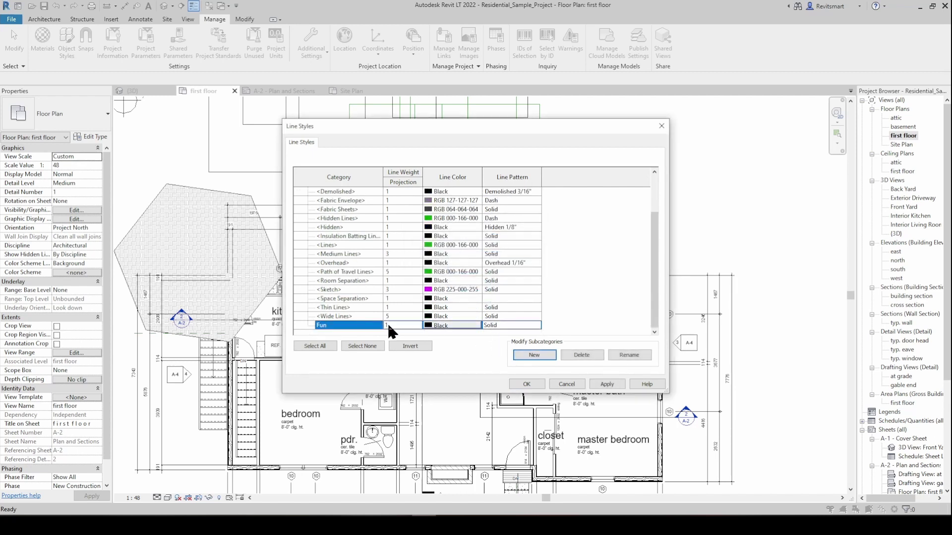
# Step: Browse the line patterns for the Fun style, keep Solid, and apply the line style changes
pyautogui.click(514, 326)
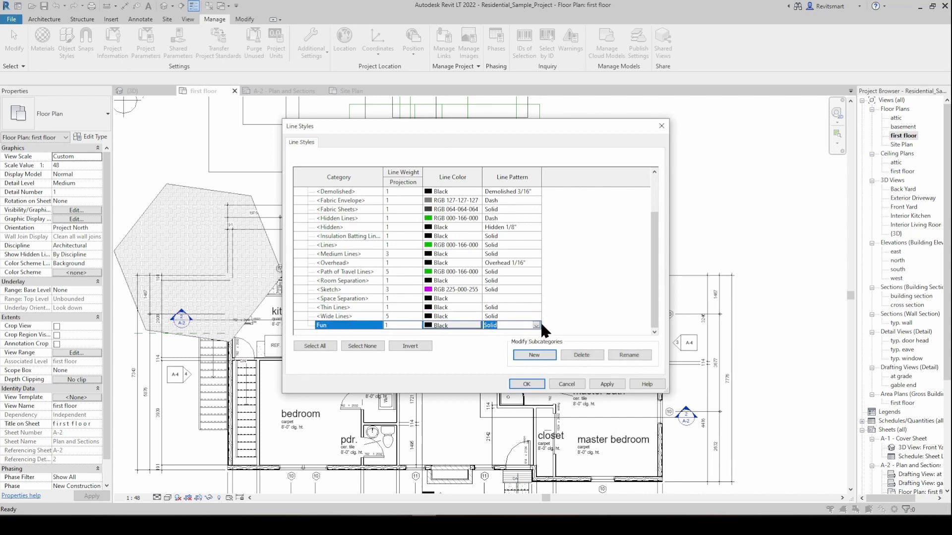
pyautogui.click(537, 325)
pyautogui.scroll(-2, 552, 371)
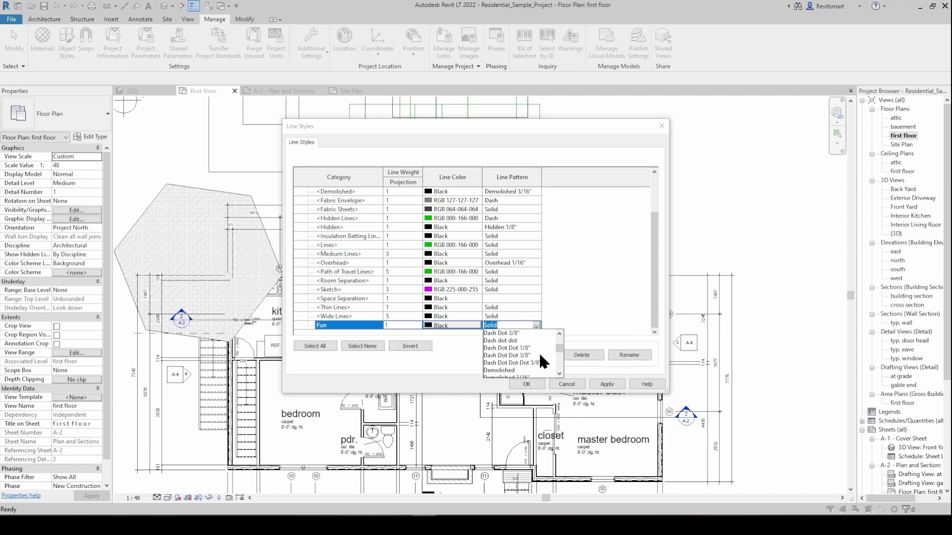
pyautogui.scroll(-10, 544, 362)
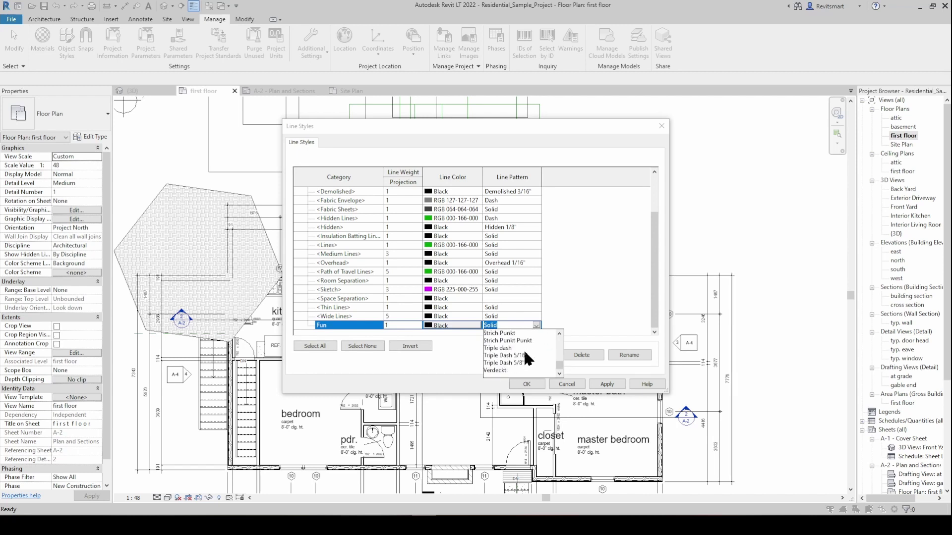
pyautogui.scroll(5, 523, 364)
pyautogui.click(521, 367)
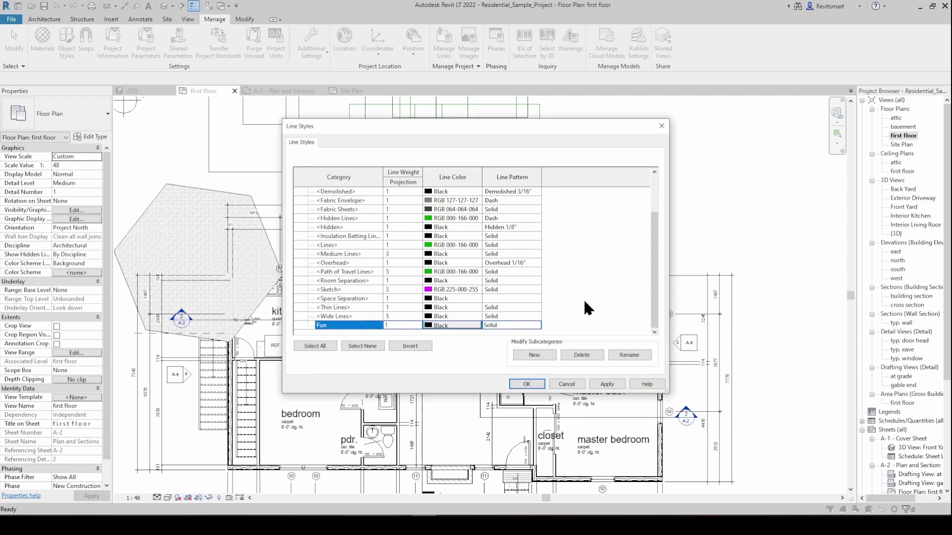
pyautogui.click(598, 386)
pyautogui.click(532, 385)
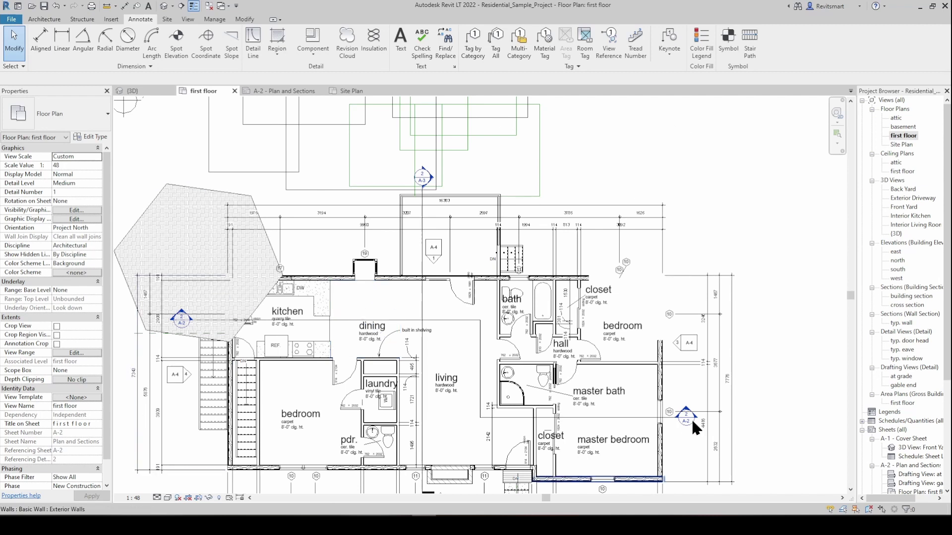
# Step: Draw a rectangular revision cloud around the deck and its stairs above the dining and living area, and finish the sketch
pyautogui.moveTo(677, 232); pyautogui.dragTo(722, 195, button='middle')
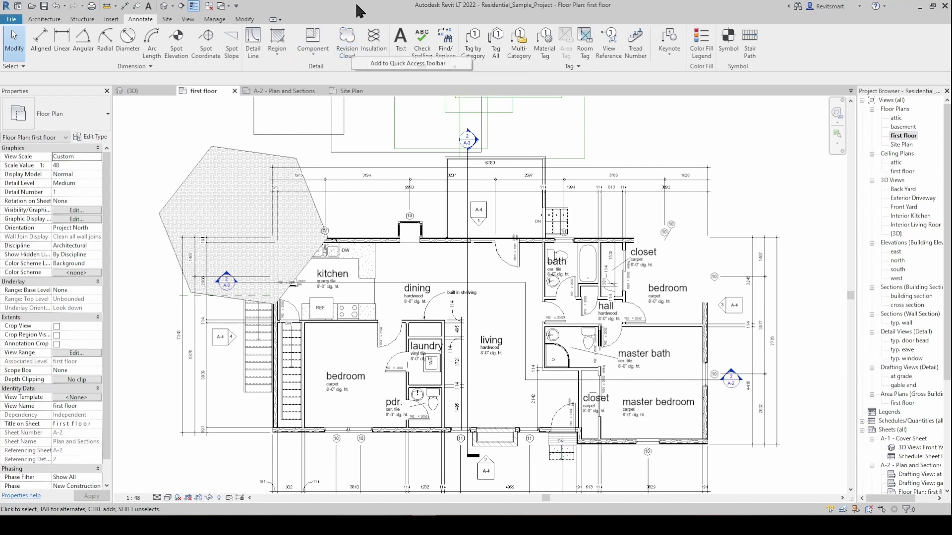
pyautogui.click(344, 44)
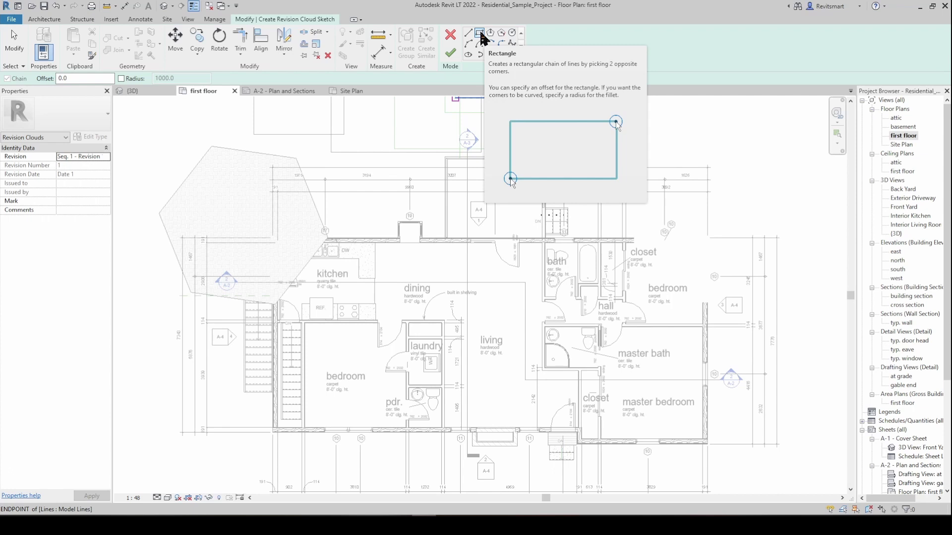
pyautogui.click(479, 33)
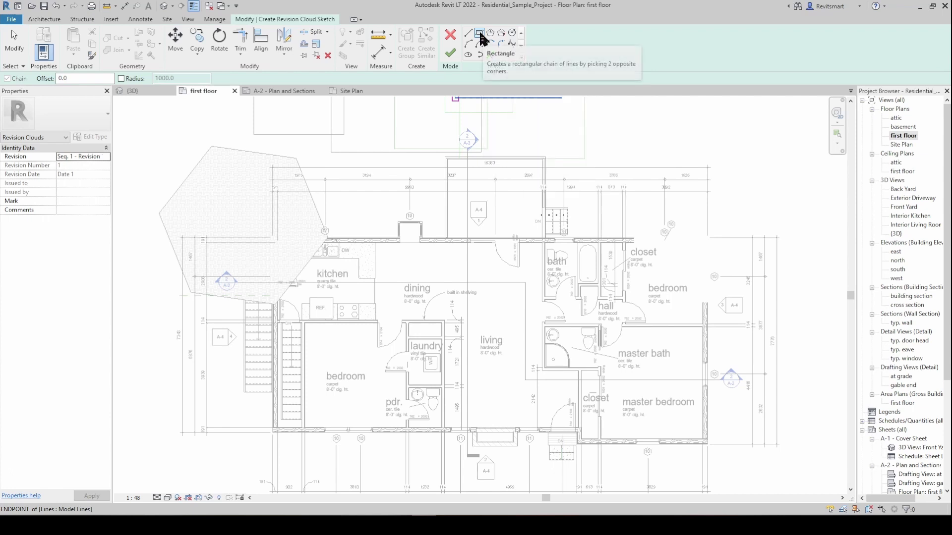
pyautogui.click(410, 129)
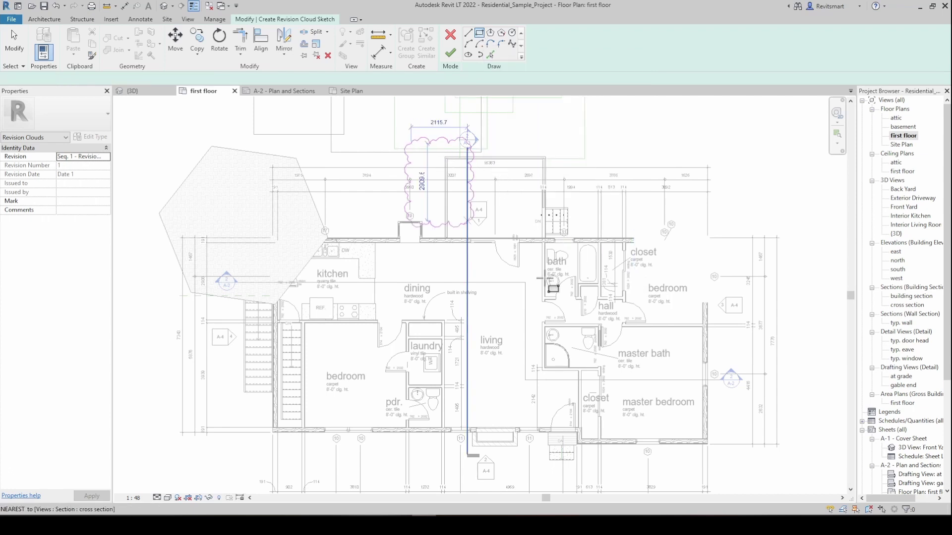
pyautogui.click(558, 261)
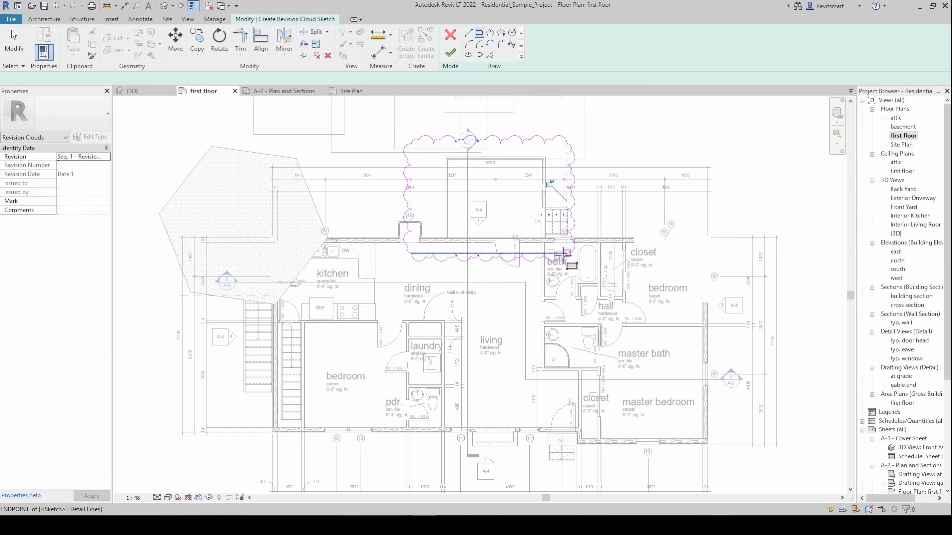
pyautogui.click(450, 52)
# Step: Examine the revision cloud around the deck and its revision properties, both in the overall plan and close up
pyautogui.click(553, 137)
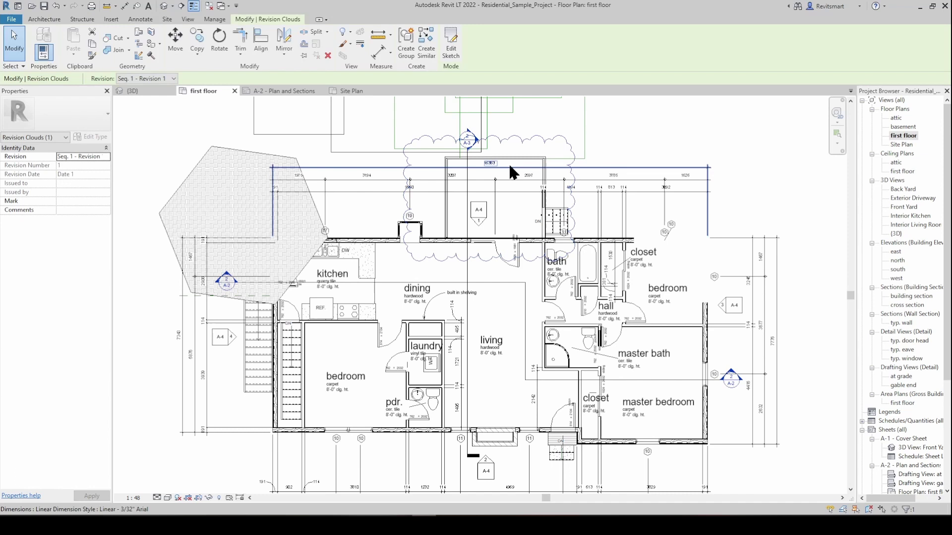
pyautogui.press('Escape')
pyautogui.press('Escape')
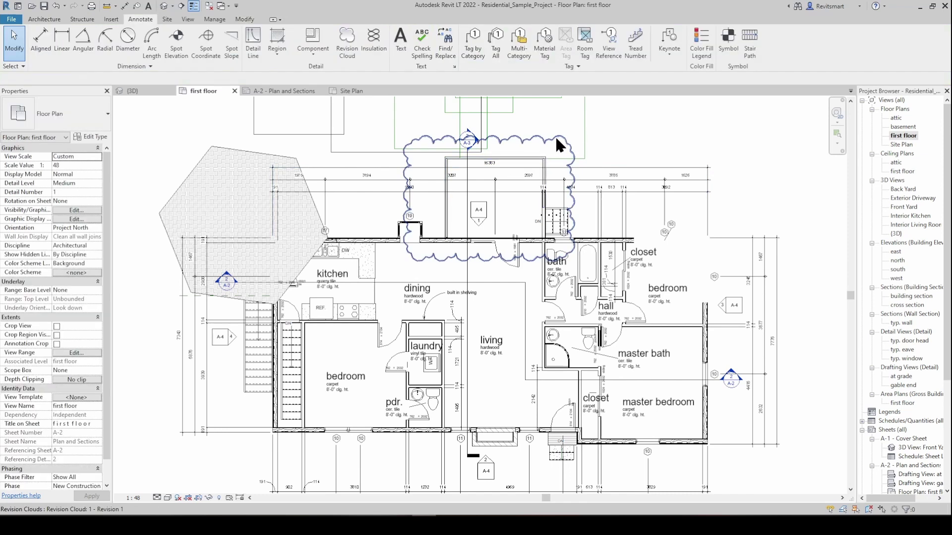
pyautogui.scroll(-2, 610, 144)
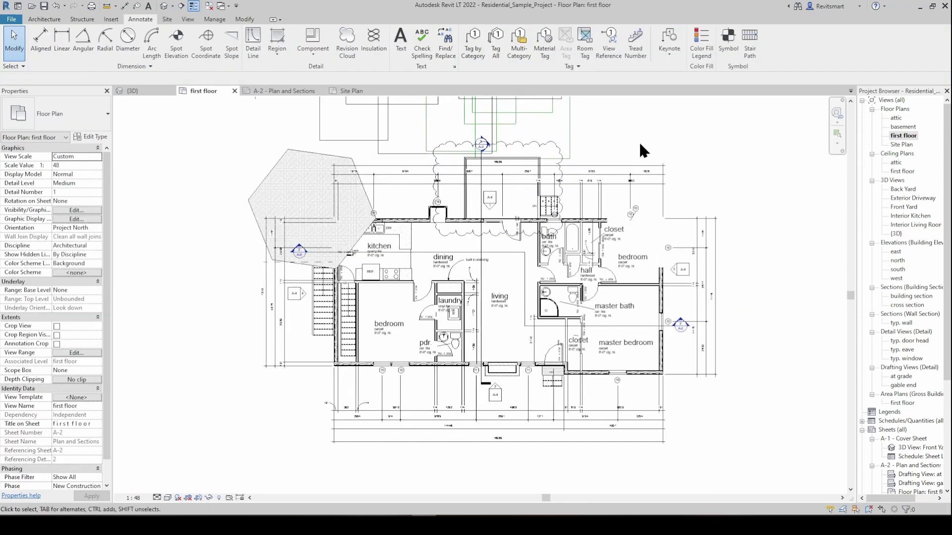
pyautogui.click(539, 147)
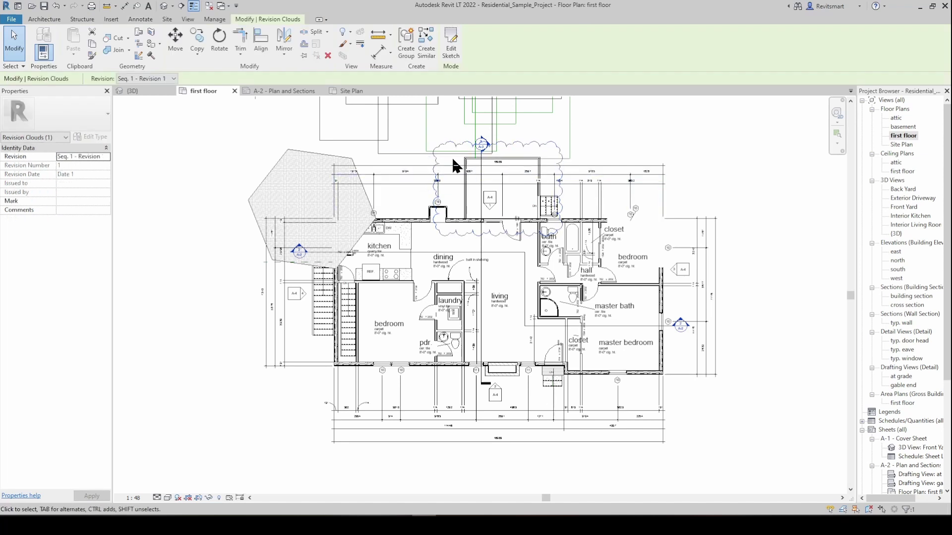
pyautogui.scroll(4, 456, 149)
pyautogui.press('Escape')
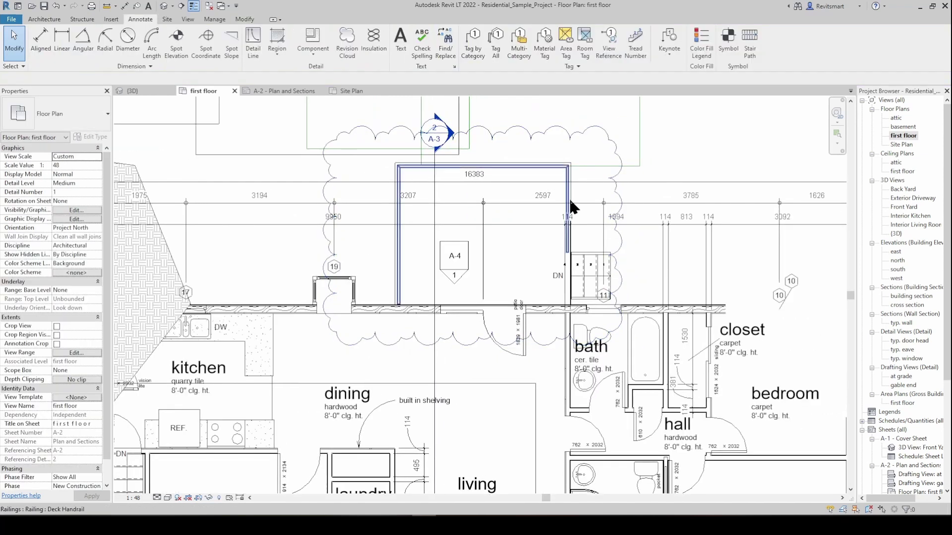
pyautogui.moveTo(447, 161); pyautogui.dragTo(394, 176, button='middle')
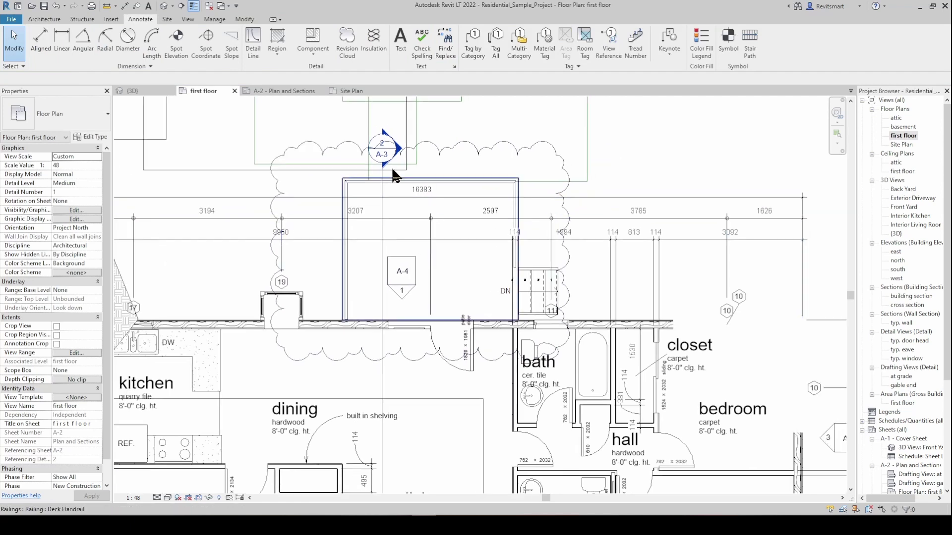
pyautogui.click(314, 144)
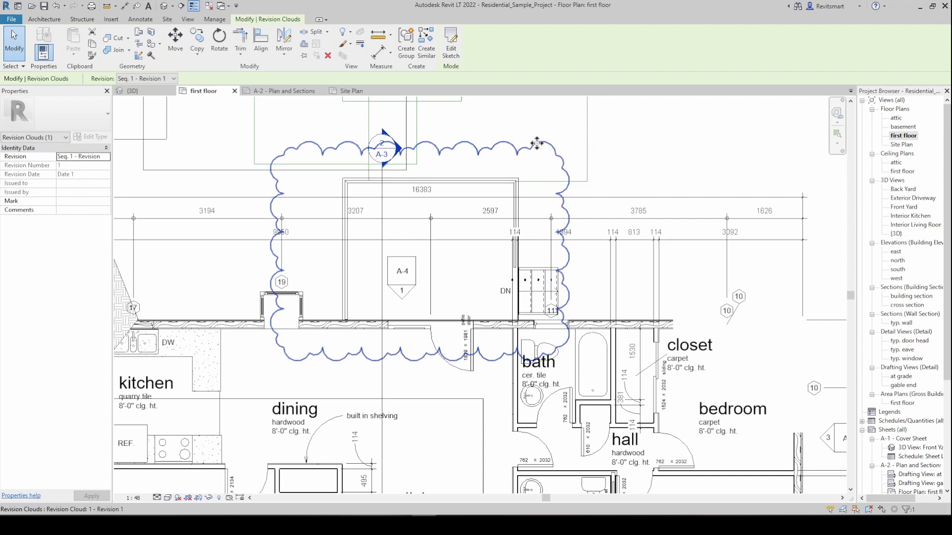
pyautogui.press('Escape')
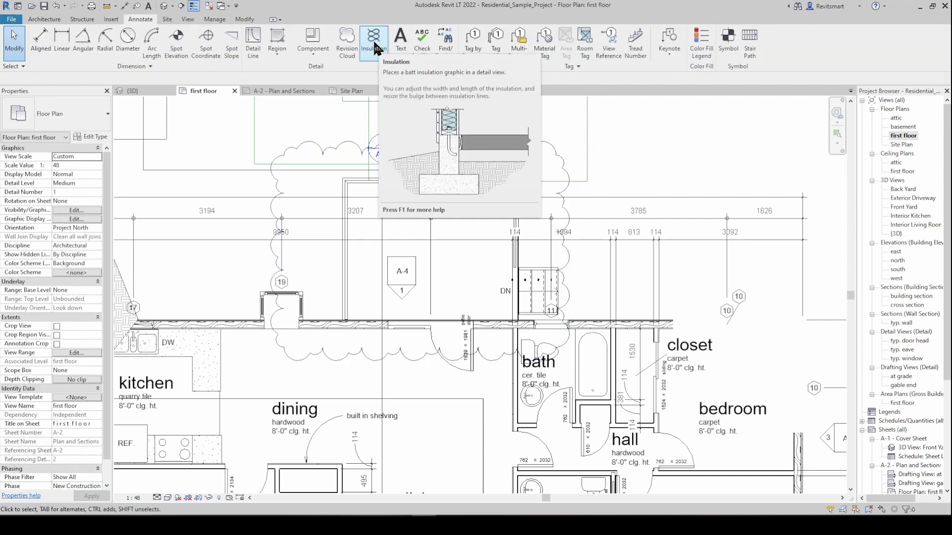
# Step: Place a vertical strip of 139.7 mm wide batt insulation about 2580 mm long in the empty area beside the revision cloud
pyautogui.click(375, 48)
pyautogui.scroll(4, 520, 228)
pyautogui.moveTo(476, 241); pyautogui.dragTo(447, 334, button='middle')
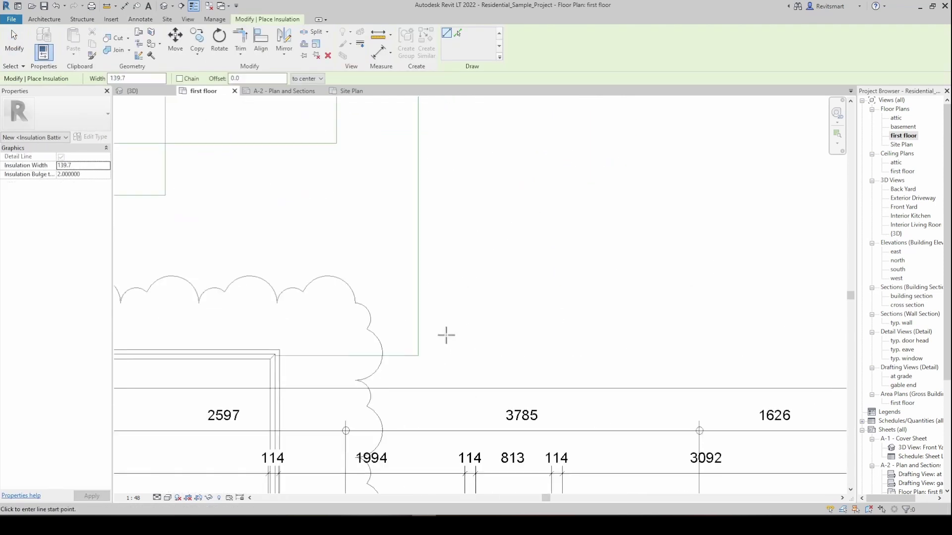
pyautogui.click(453, 355)
pyautogui.click(452, 119)
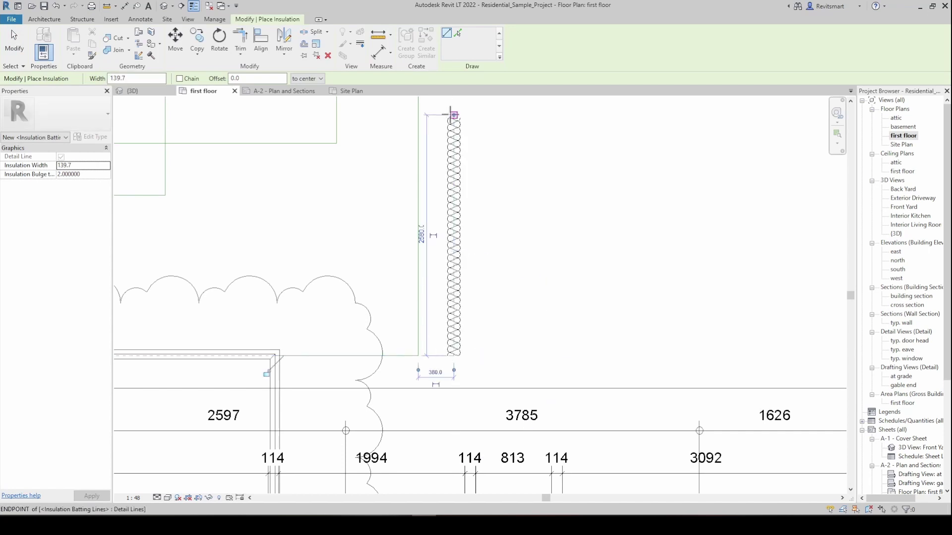
pyautogui.press('Escape')
pyautogui.moveTo(457, 164); pyautogui.dragTo(422, 176, button='middle')
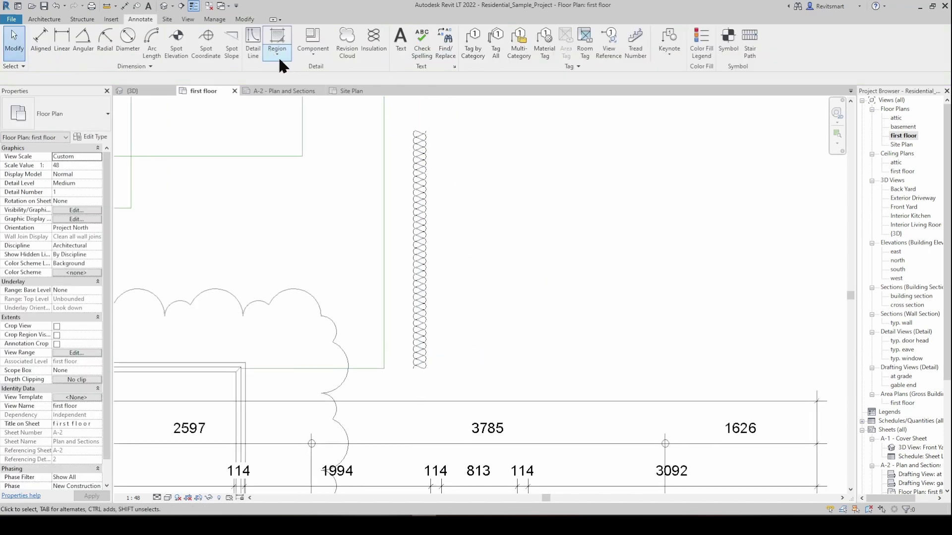
pyautogui.click(419, 144)
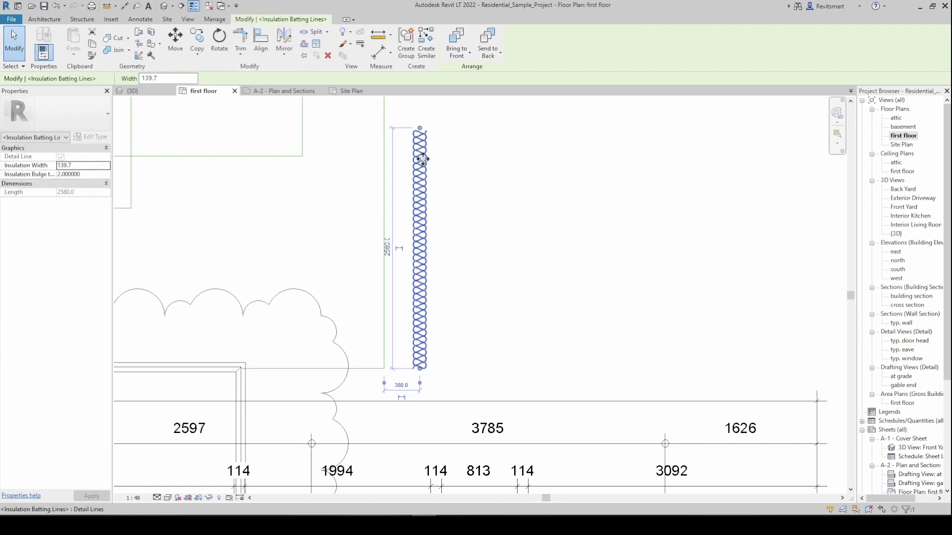
pyautogui.moveTo(480, 227); pyautogui.dragTo(455, 215, button='middle')
pyautogui.click(447, 192)
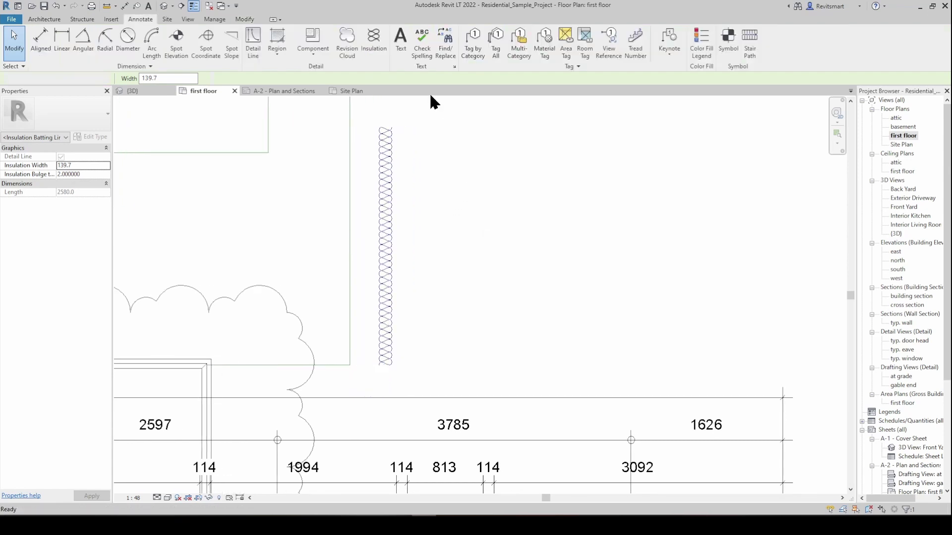
# Step: Sketch a wavy spline detail line about 1030 mm long in the Thin Lines style beside the upper end of the insulation
pyautogui.click(253, 50)
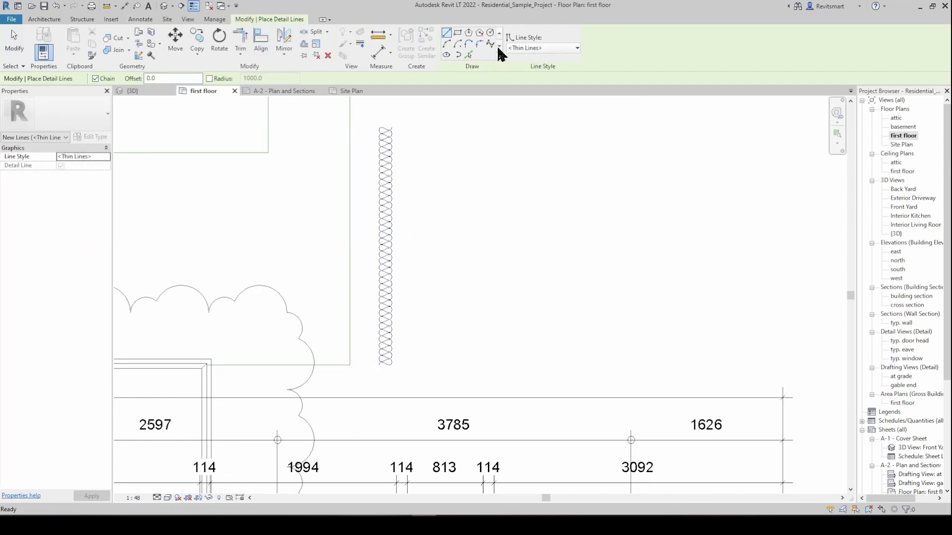
pyautogui.click(510, 48)
pyautogui.scroll(3, 407, 140)
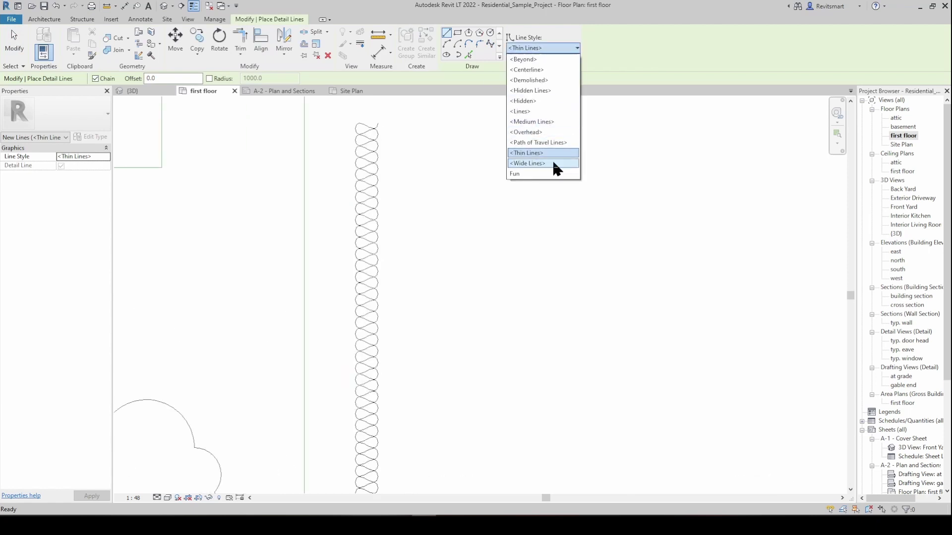
pyautogui.click(532, 49)
pyautogui.click(491, 44)
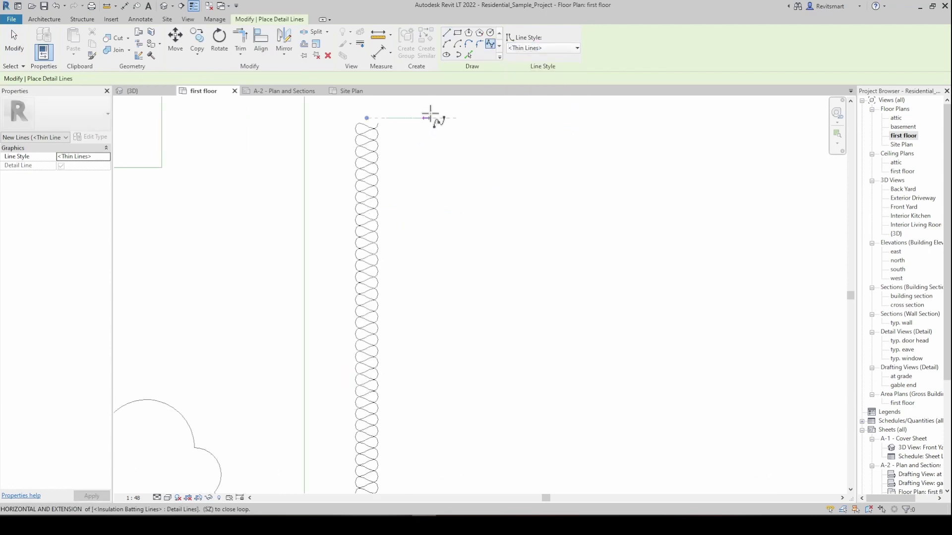
pyautogui.click(415, 119)
pyautogui.click(443, 125)
pyautogui.click(424, 132)
pyautogui.click(446, 148)
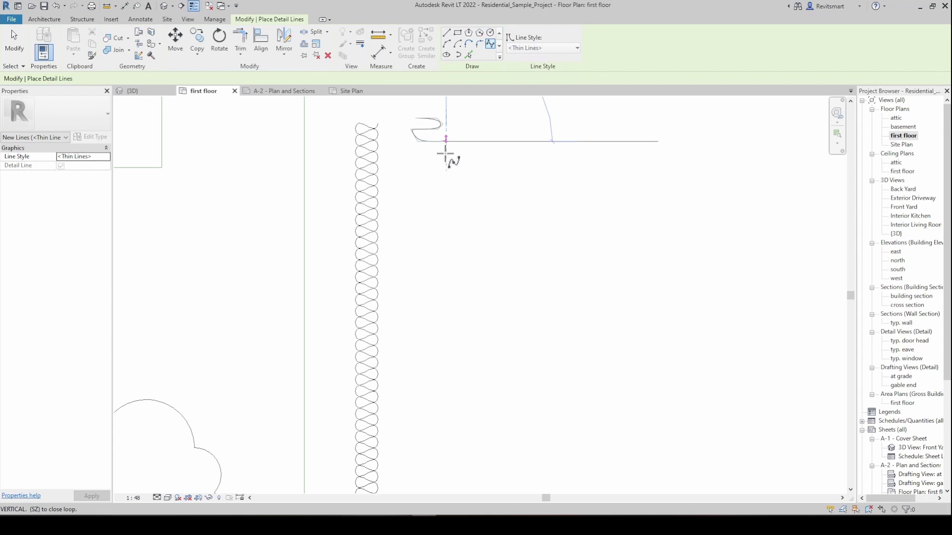
pyautogui.click(428, 176)
pyautogui.press('Escape')
pyautogui.press('Escape')
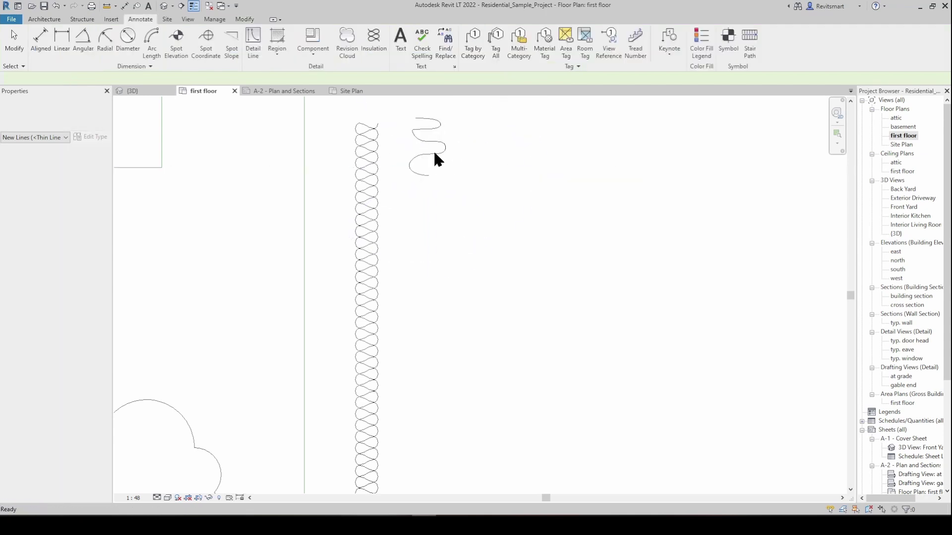
# Step: Delete the wavy spline detail line beside the insulation
pyautogui.click(435, 149)
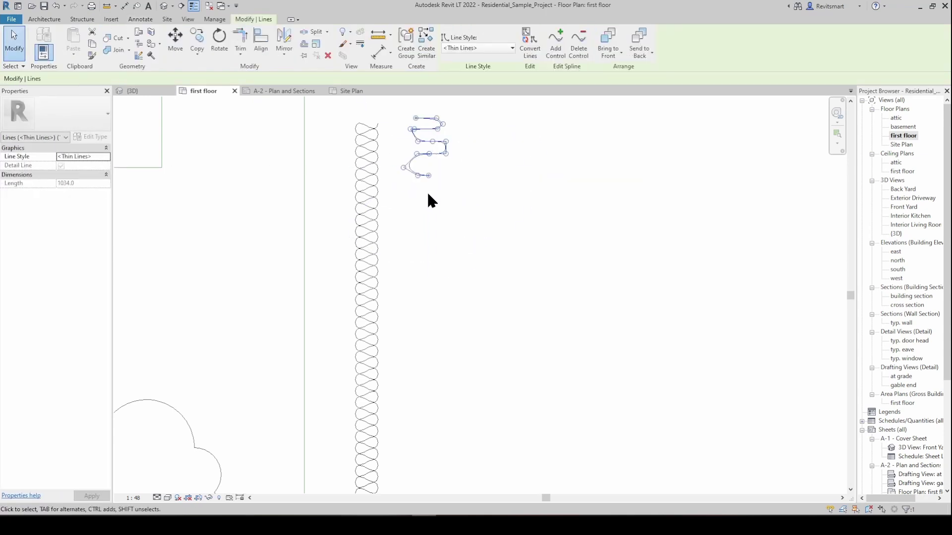
pyautogui.press('Delete')
pyautogui.click(375, 185)
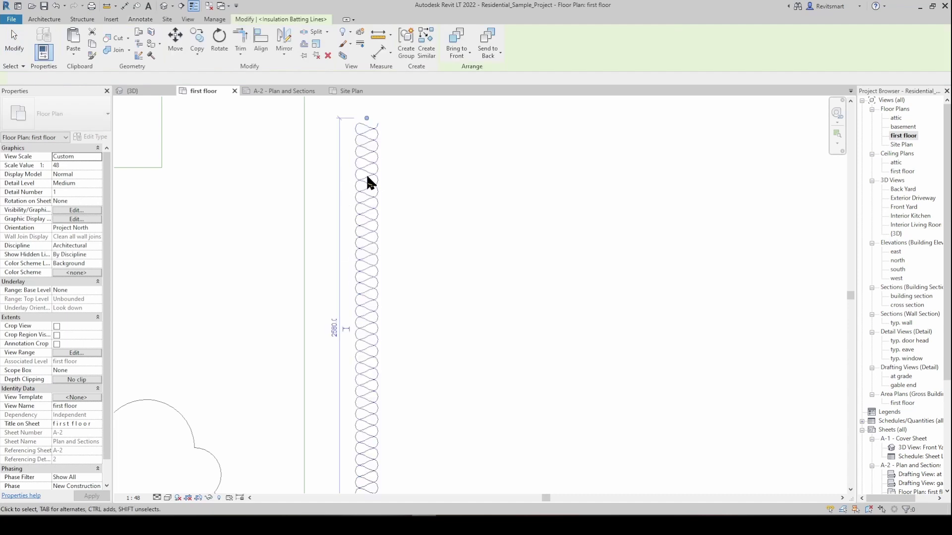
pyautogui.press('Escape')
pyautogui.scroll(-2, 417, 192)
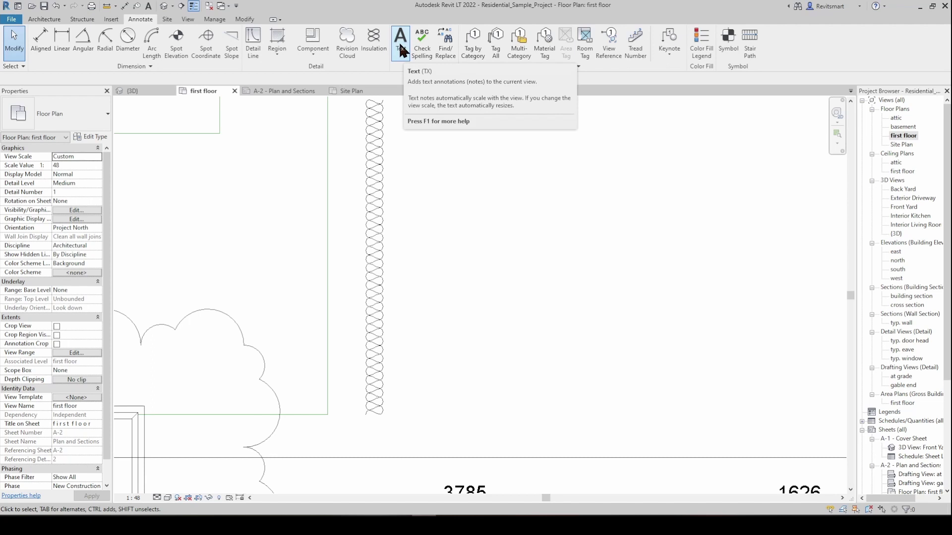
# Step: Review the available text types and the type properties of the 3/32" Arial text, leaving them unmodified
pyautogui.click(401, 50)
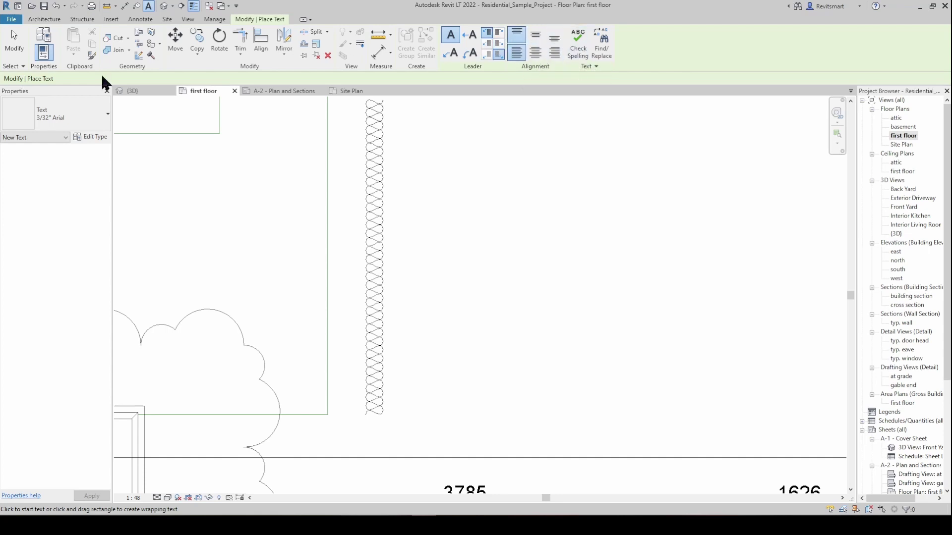
pyautogui.click(92, 119)
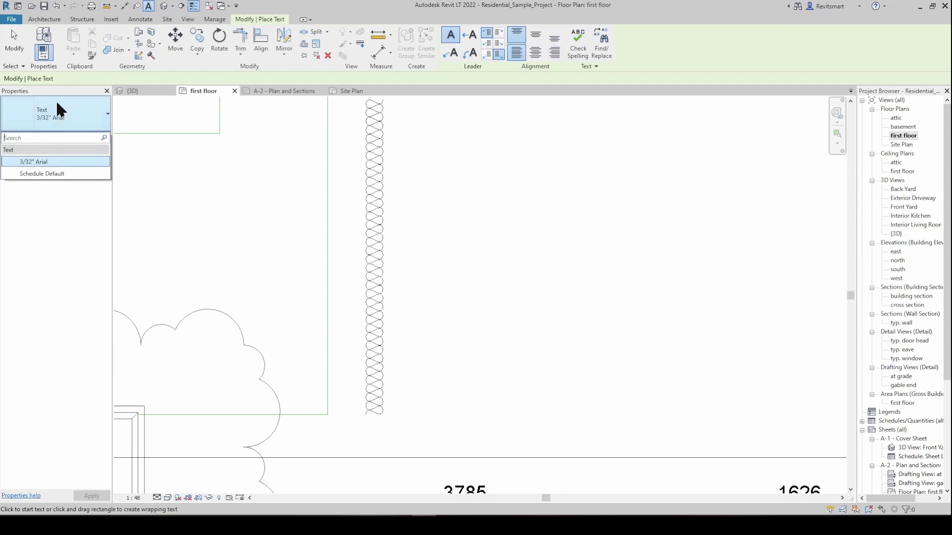
pyautogui.click(74, 129)
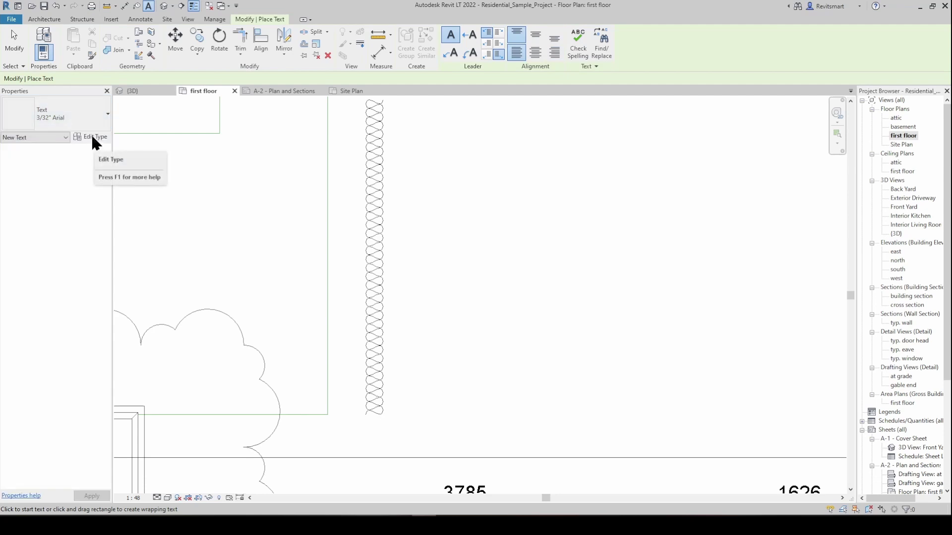
pyautogui.click(91, 135)
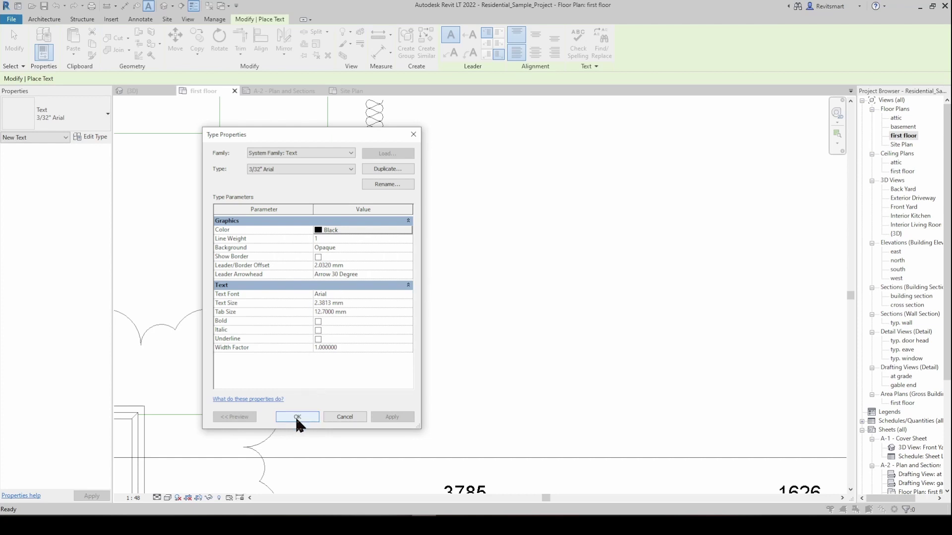
pyautogui.click(297, 417)
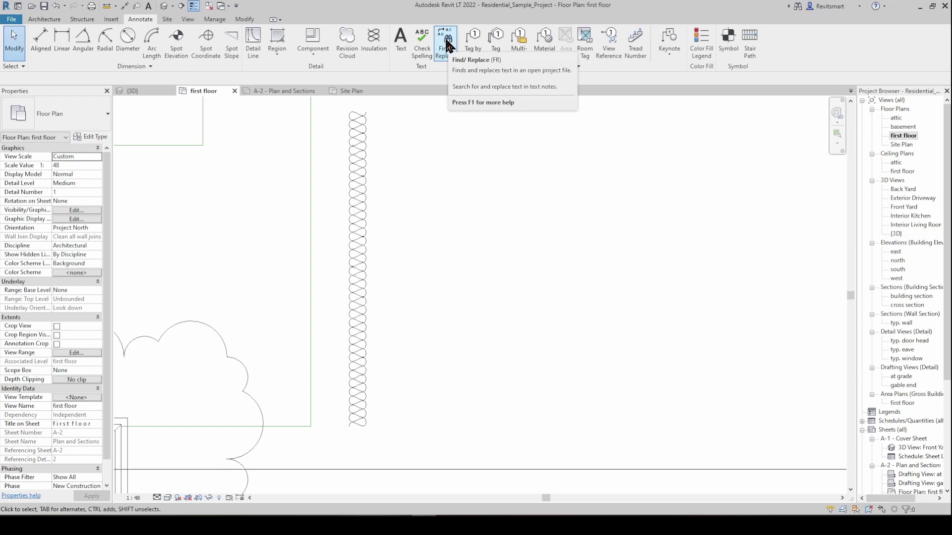
# Step: Search the text notes of the entire project for all occurrences of "Concrete"
pyautogui.click(448, 45)
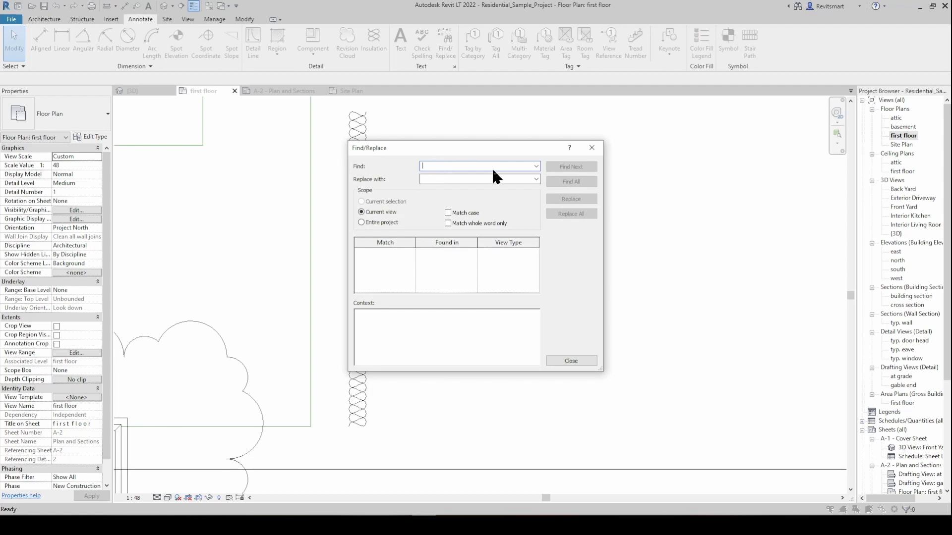
pyautogui.write('Concrete')
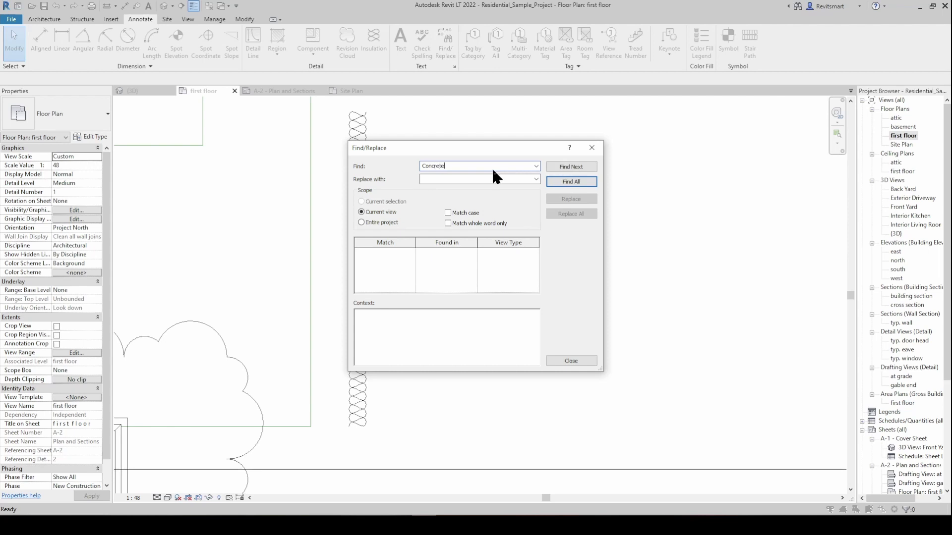
pyautogui.click(370, 222)
pyautogui.click(580, 179)
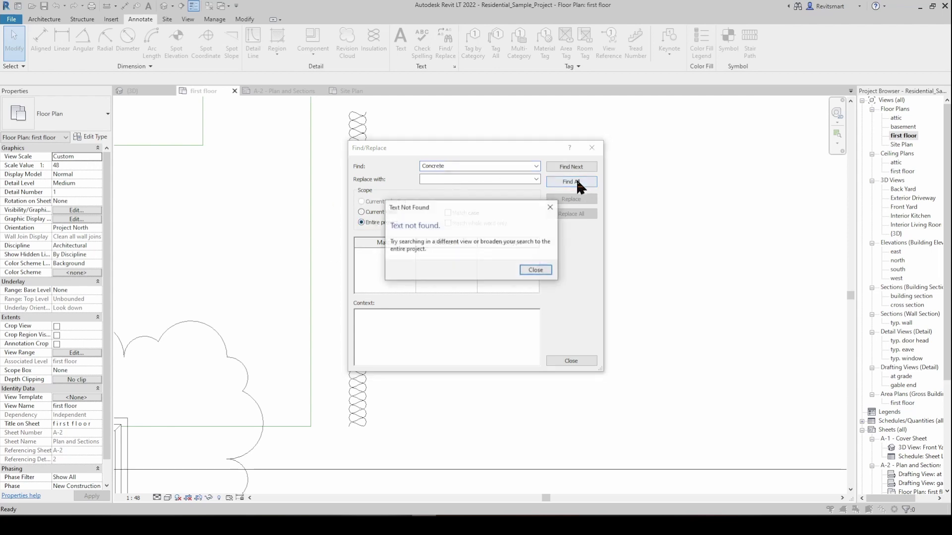
pyautogui.click(543, 271)
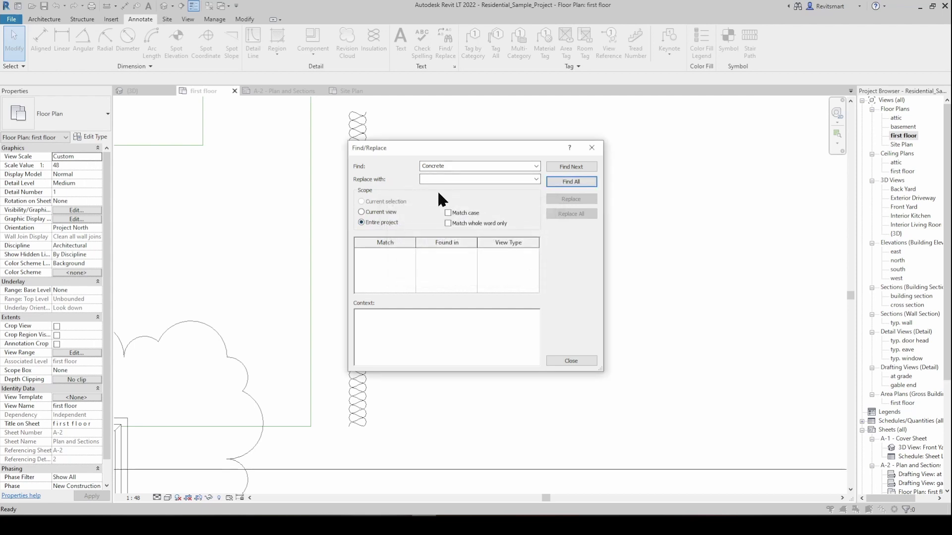
# Step: End the find and replace search without replacing any text
pyautogui.click(490, 180)
pyautogui.click(571, 361)
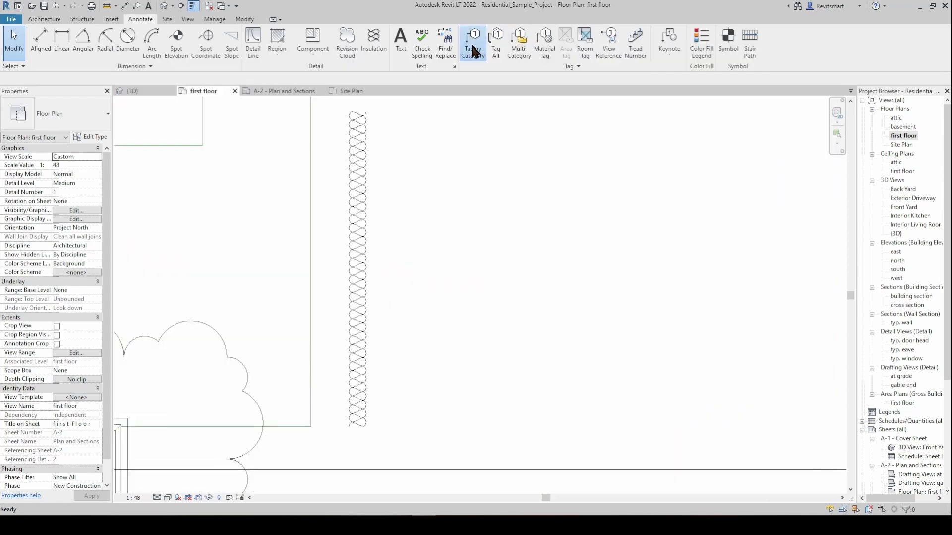
# Step: Tag the right-hand double hung window in the lower wall of the bedroom beside the pdr. by category, without a leader
pyautogui.click(474, 35)
pyautogui.scroll(4, 455, 169)
pyautogui.moveTo(455, 169); pyautogui.dragTo(510, 154, button='middle')
pyautogui.scroll(-3, 579, 181)
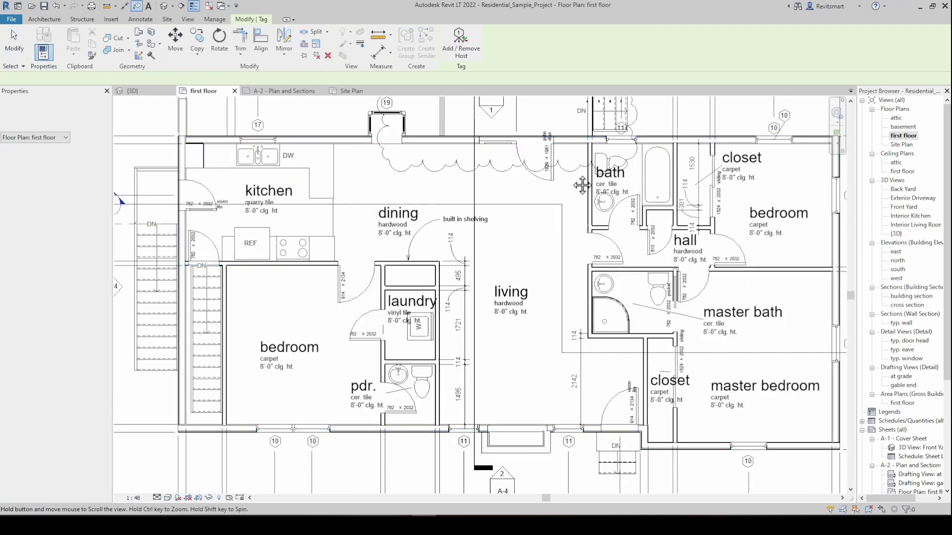
pyautogui.scroll(2, 370, 311)
pyautogui.scroll(8, 370, 311)
pyautogui.scroll(-5, 352, 304)
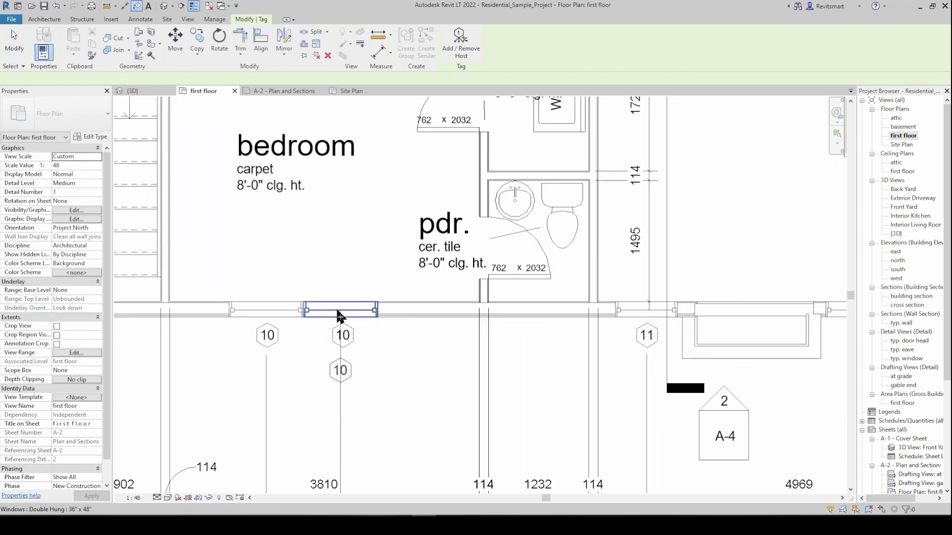
pyautogui.click(130, 79)
pyautogui.click(318, 318)
pyautogui.scroll(3, 331, 306)
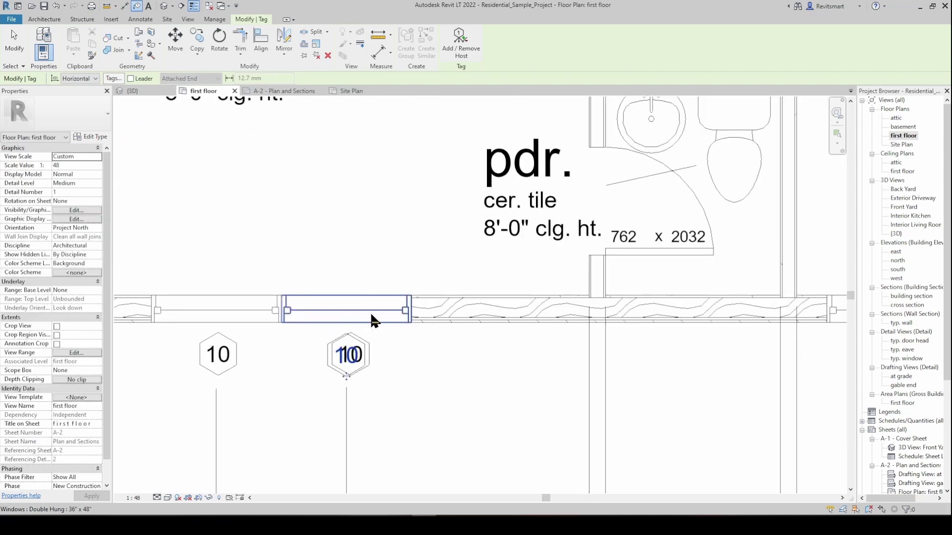
pyautogui.press('Escape')
# Step: Move the new window tag to the bedroom side of the wall, directly above the window
pyautogui.moveTo(372, 365); pyautogui.dragTo(372, 263)
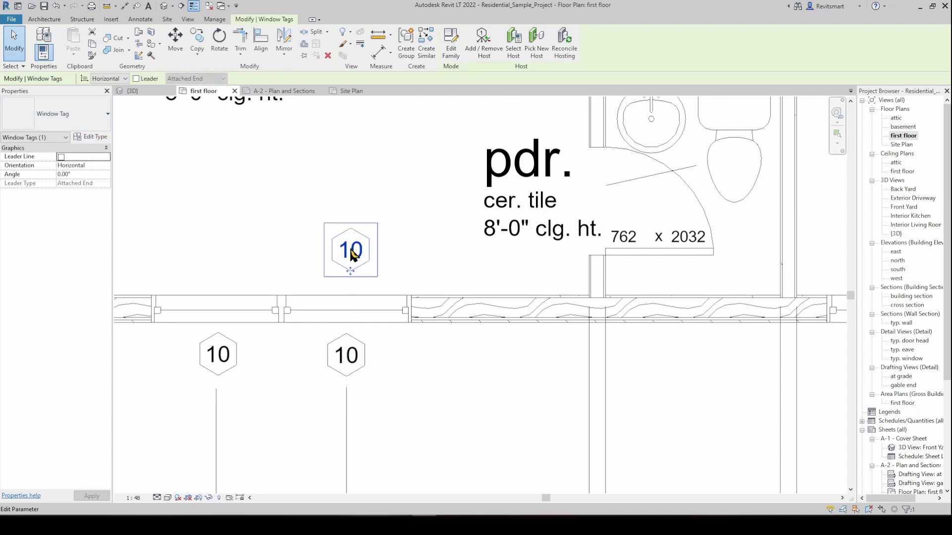
pyautogui.click(422, 59)
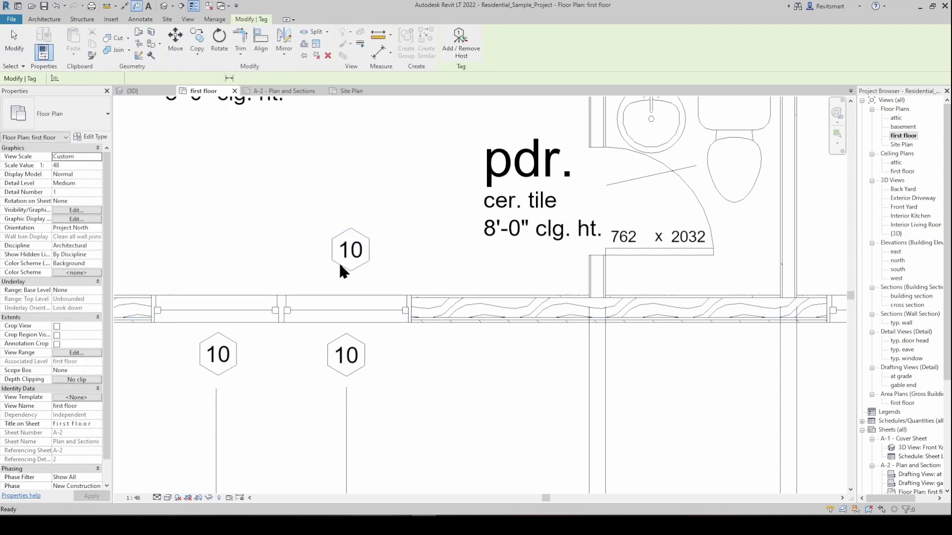
pyautogui.press('Escape')
pyautogui.scroll(-4, 347, 258)
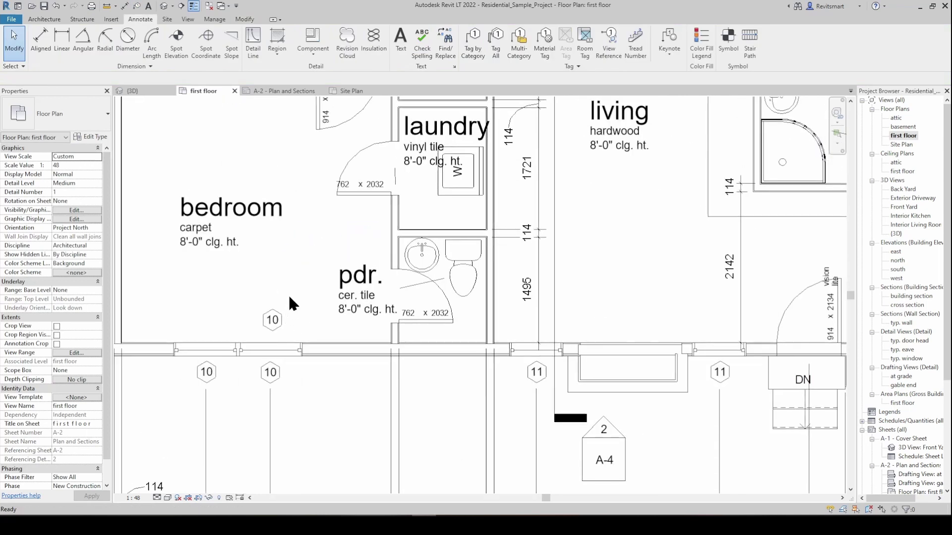
# Step: Review the categories and loaded tags offered by Tag All Not Tagged, leaving without tagging anything
pyautogui.moveTo(405, 264); pyautogui.dragTo(399, 276, button='middle')
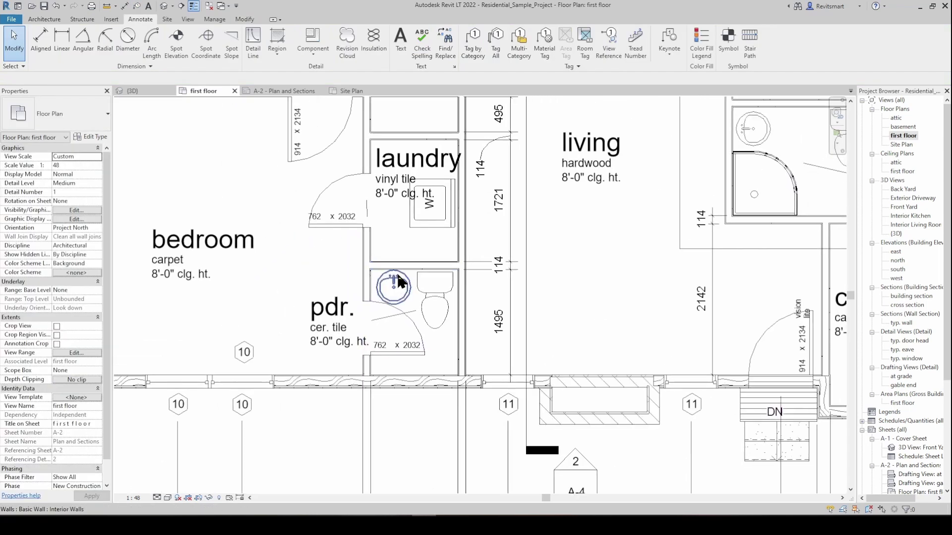
pyautogui.moveTo(431, 193); pyautogui.dragTo(304, 218, button='middle')
pyautogui.scroll(-2, 304, 219)
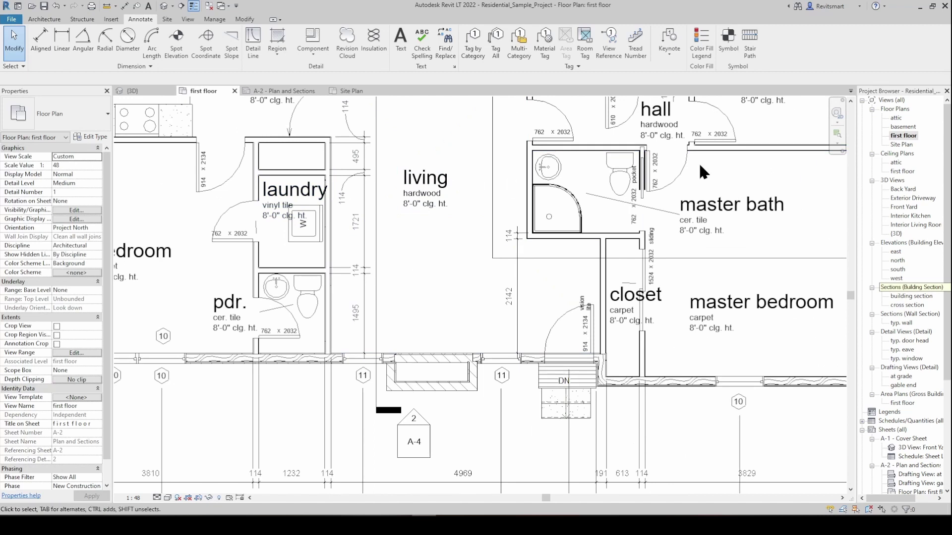
pyautogui.click(497, 47)
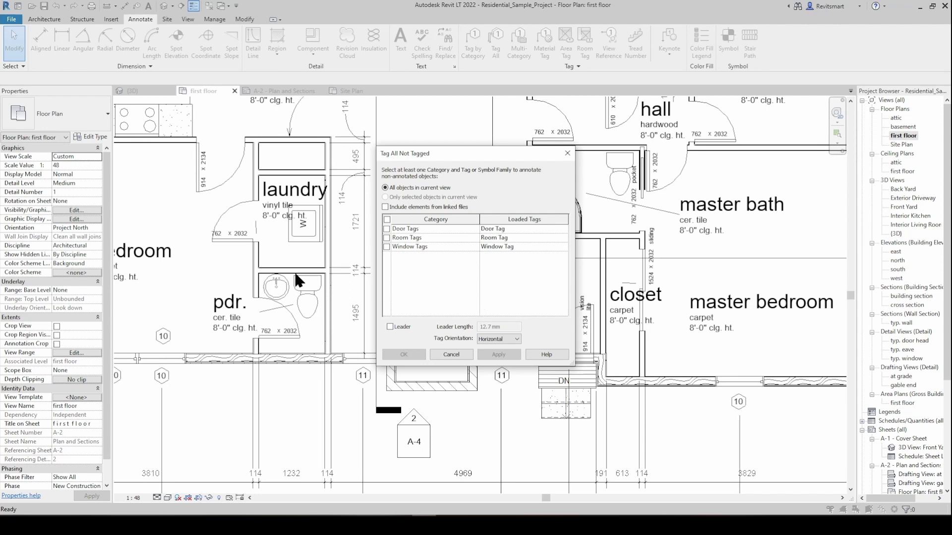
pyautogui.press('Escape')
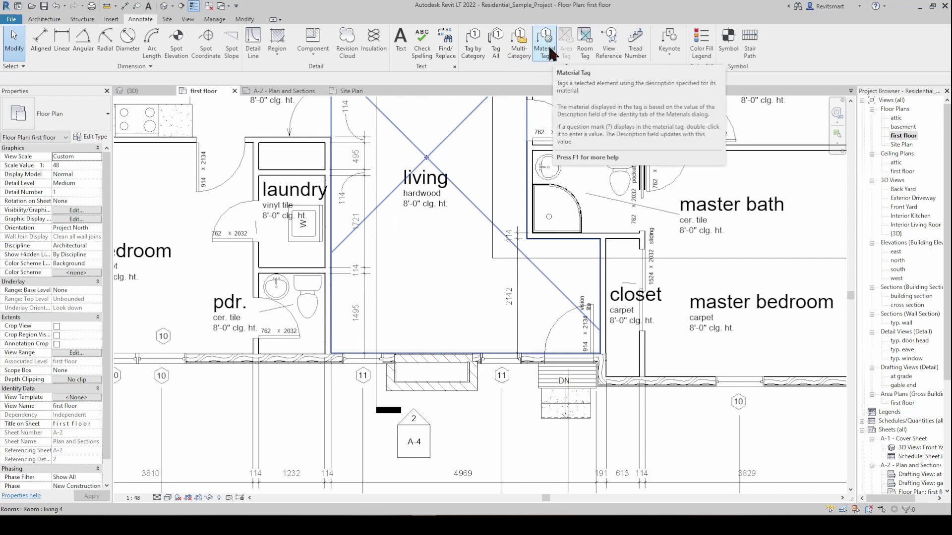
pyautogui.click(585, 45)
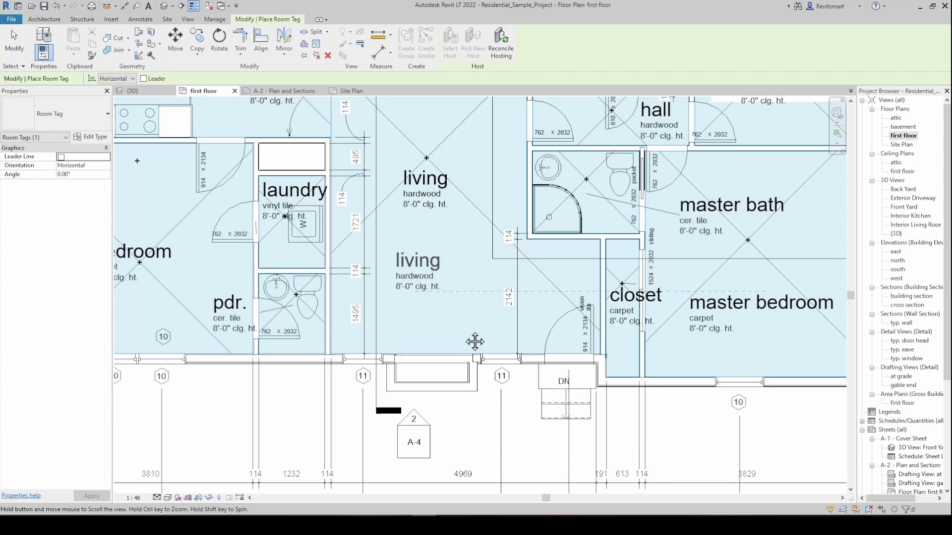
pyautogui.scroll(-2, 474, 347)
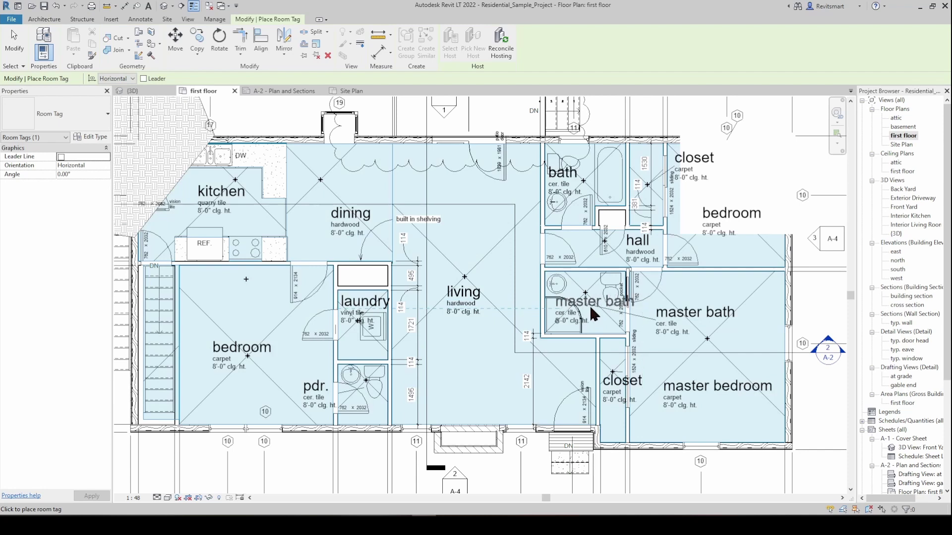
pyautogui.press('Escape')
pyautogui.press('Escape')
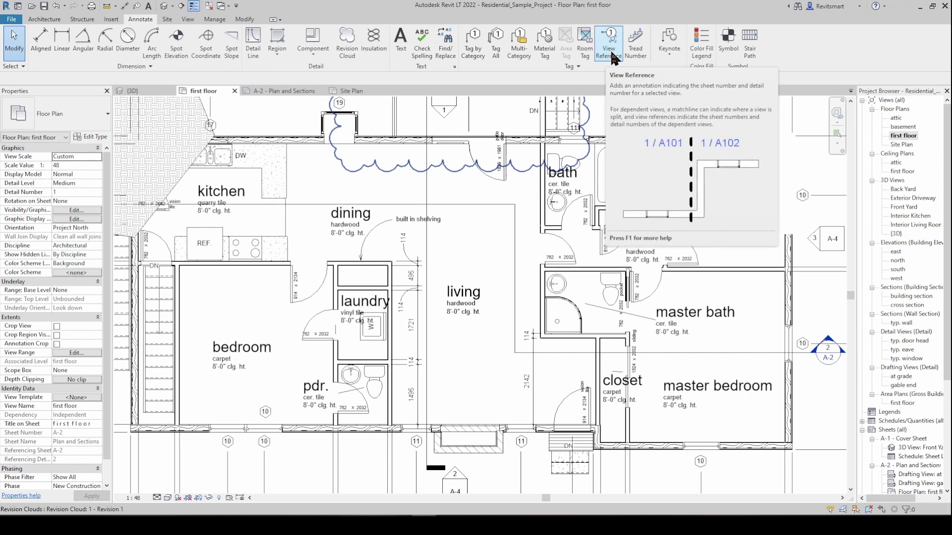
# Step: Number the risers of the interior stair beside the bedroom along the reference line between its centre and right edge
pyautogui.click(641, 49)
pyautogui.moveTo(305, 213); pyautogui.dragTo(488, 173, button='middle')
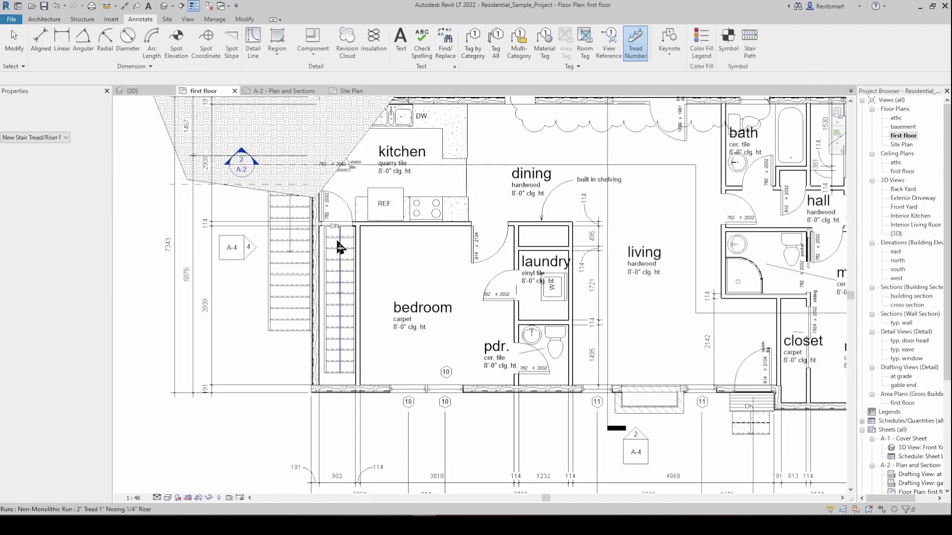
pyautogui.scroll(5, 338, 245)
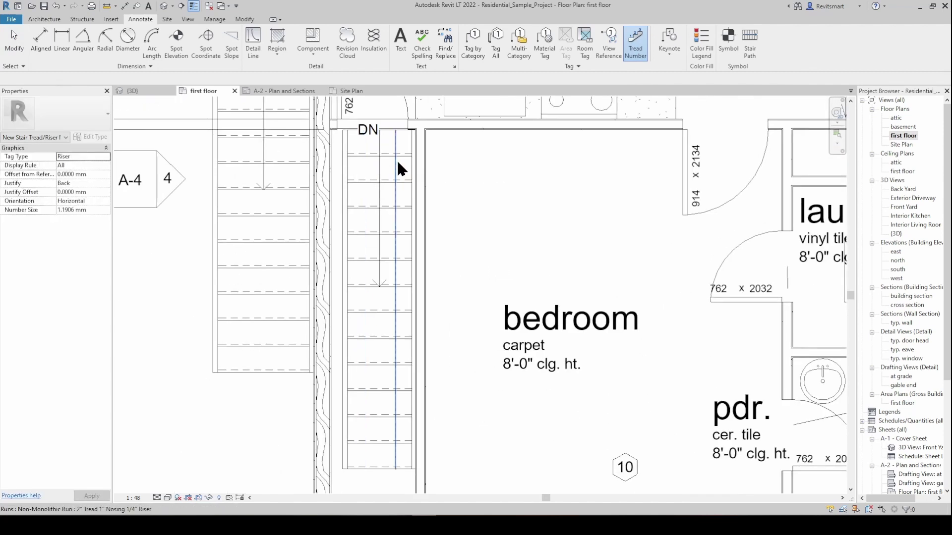
pyautogui.click(397, 159)
pyautogui.press('Escape')
pyautogui.press('Escape')
pyautogui.moveTo(444, 365); pyautogui.dragTo(552, 488, button='middle')
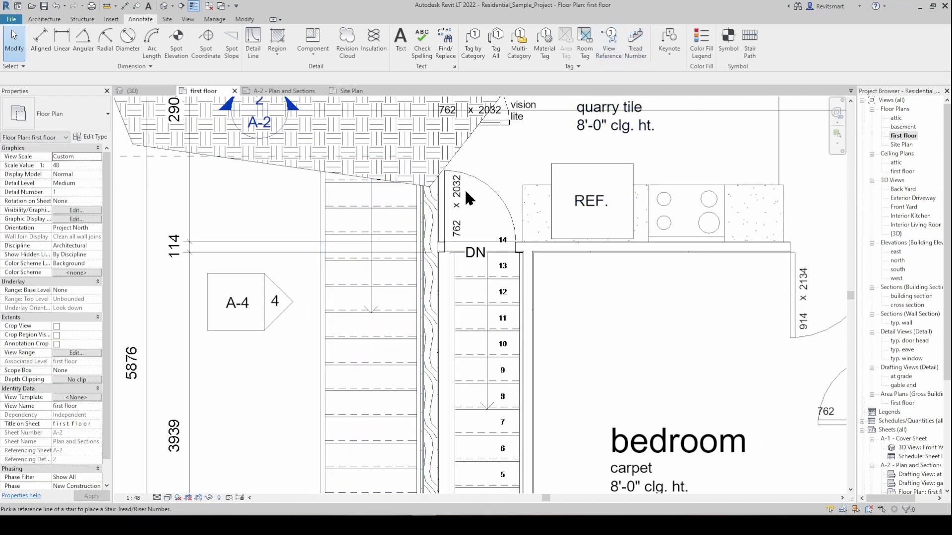
# Step: Number the risers of the exterior stair along its left edge
pyautogui.click(635, 42)
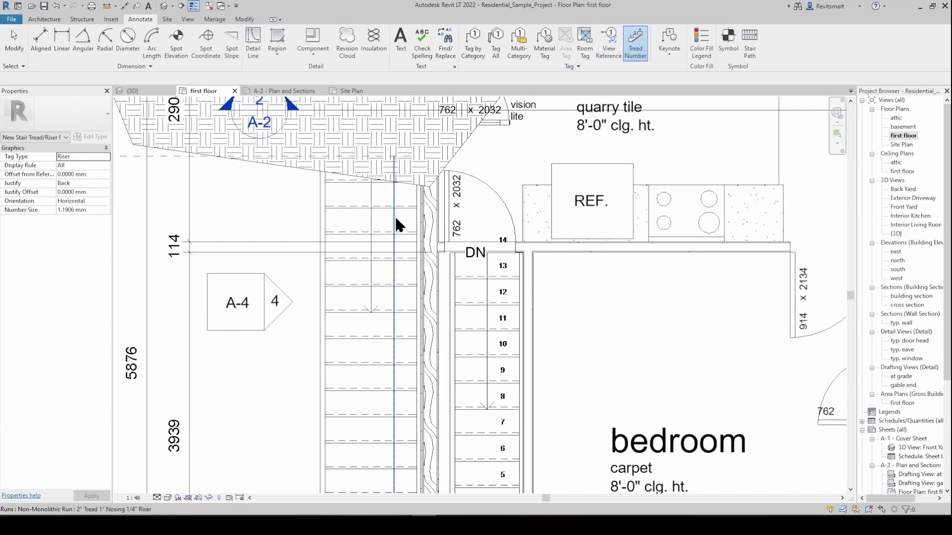
pyautogui.click(324, 216)
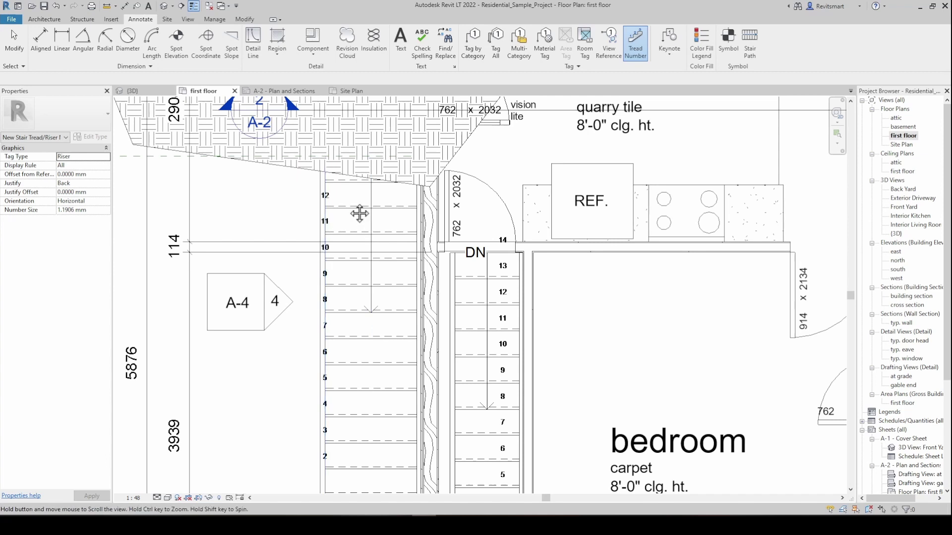
pyautogui.moveTo(360, 213); pyautogui.dragTo(367, 144, button='middle')
pyautogui.scroll(-1, 368, 144)
pyautogui.moveTo(542, 203); pyautogui.dragTo(421, 207, button='middle')
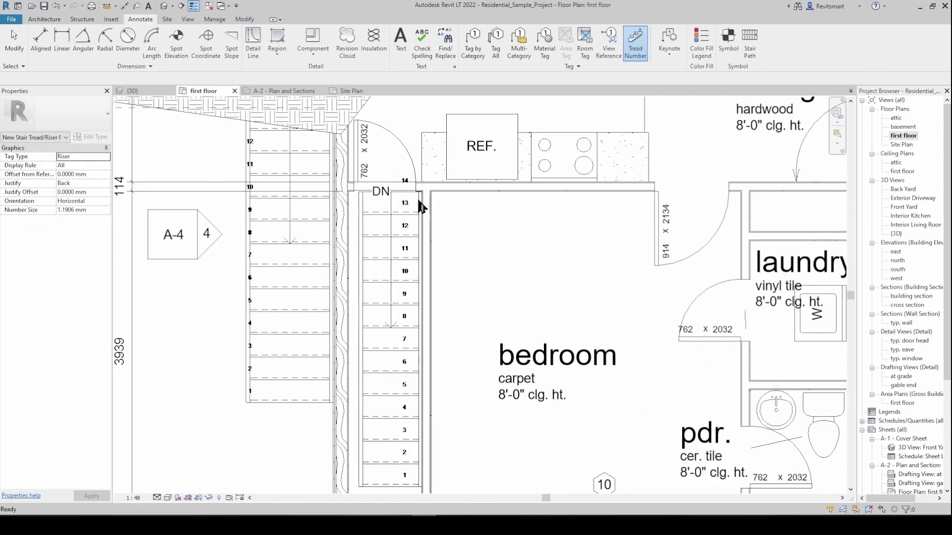
pyautogui.press('Escape')
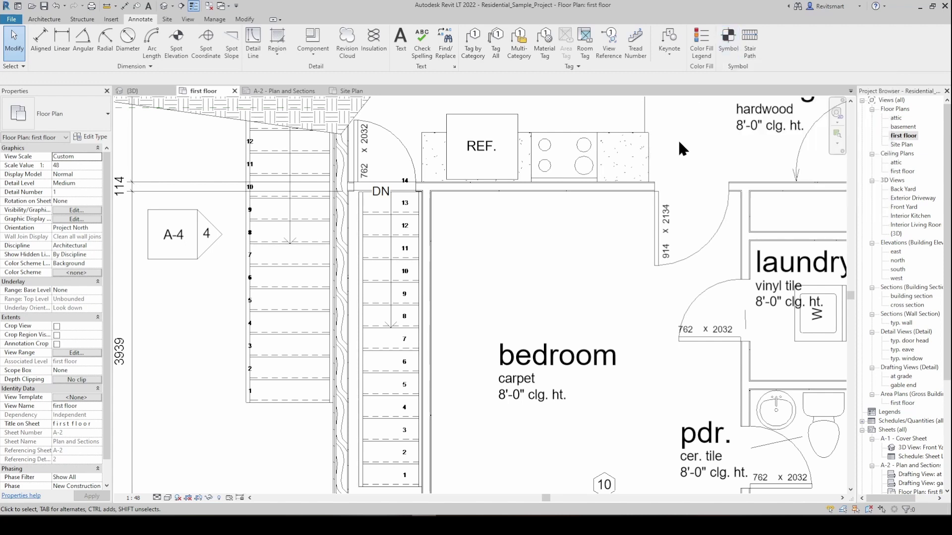
# Step: Place a 3/32" Arial text note containing the centerline symbol just above the dining room label
pyautogui.moveTo(680, 148); pyautogui.dragTo(516, 93, button='middle')
pyautogui.press('t')
pyautogui.press('x')
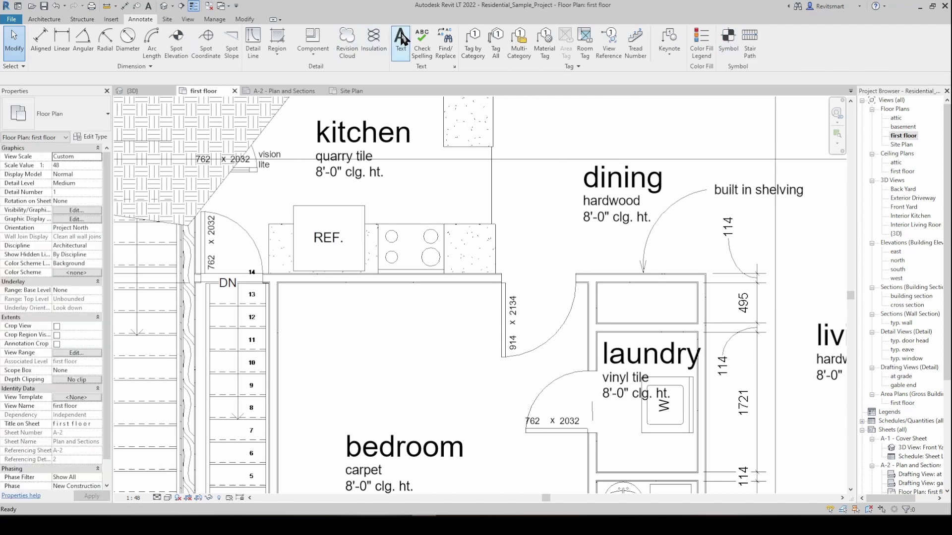
pyautogui.click(575, 122)
pyautogui.rightClick(575, 121)
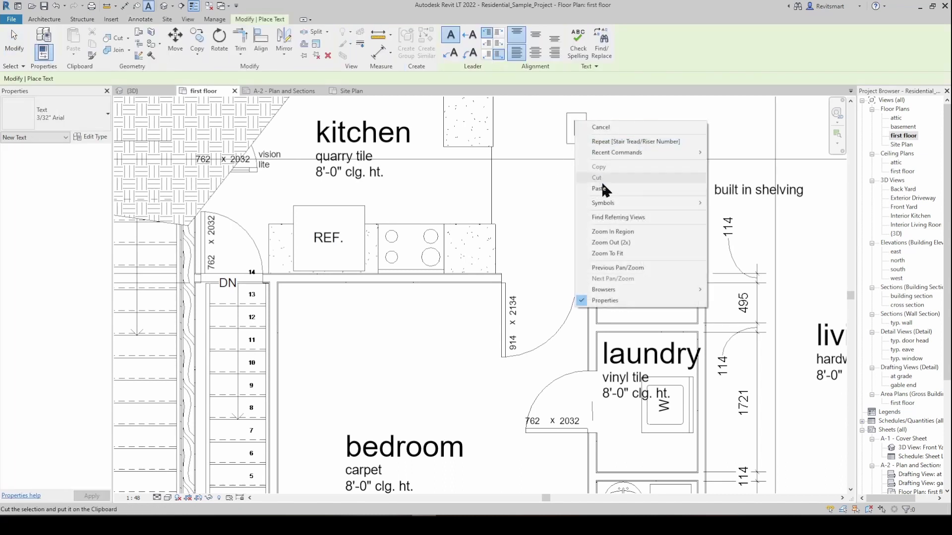
pyautogui.moveTo(610, 203)
pyautogui.click(753, 225)
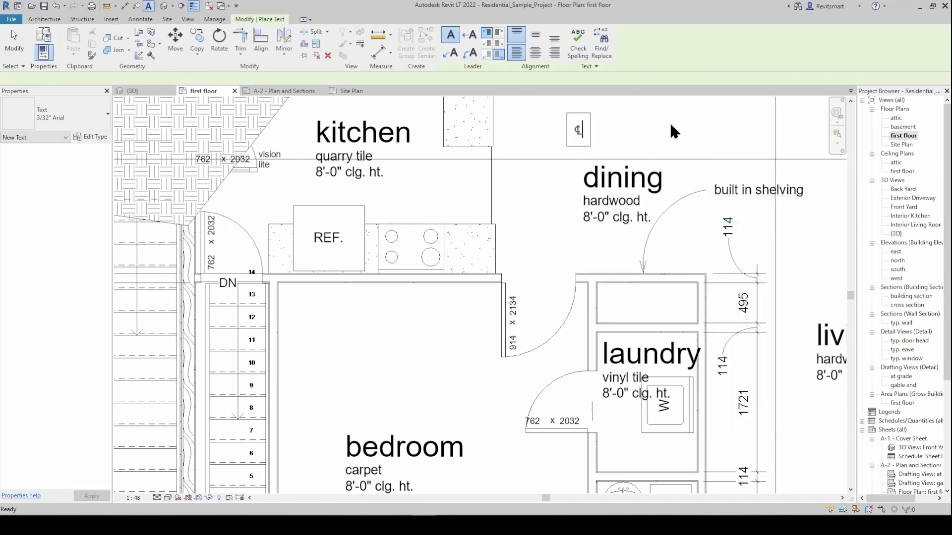
pyautogui.scroll(6, 595, 130)
pyautogui.press('Escape')
pyautogui.moveTo(567, 156); pyautogui.dragTo(463, 206, button='middle')
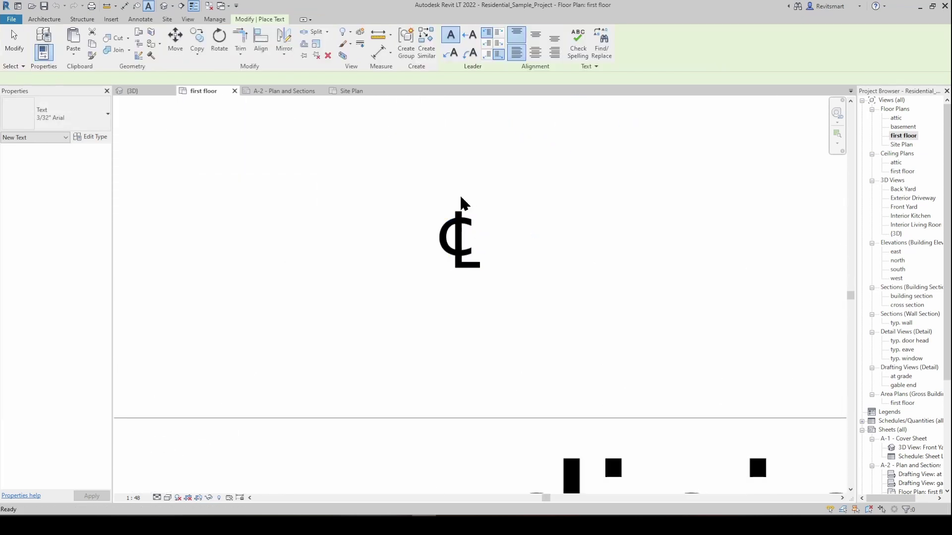
pyautogui.press('Escape')
pyautogui.scroll(-7, 483, 242)
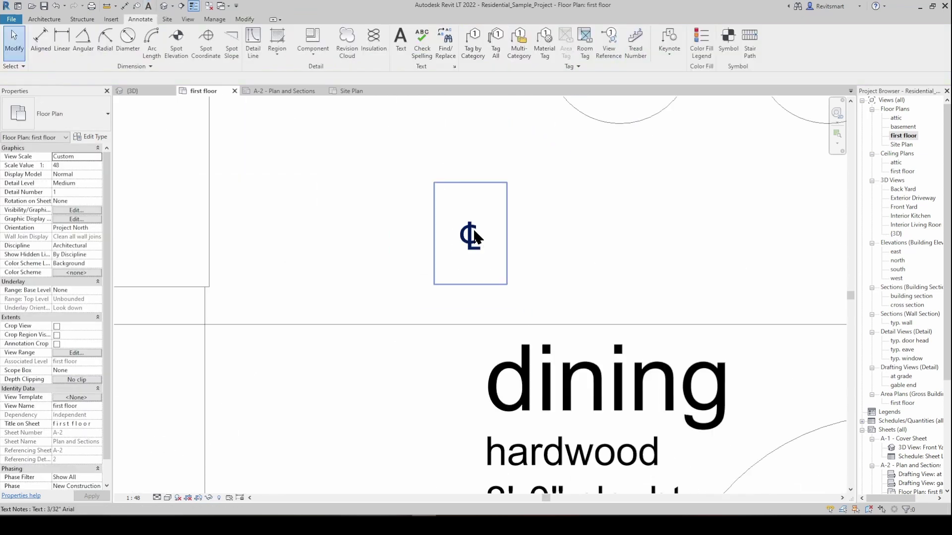
pyautogui.moveTo(472, 241); pyautogui.dragTo(505, 239, button='middle')
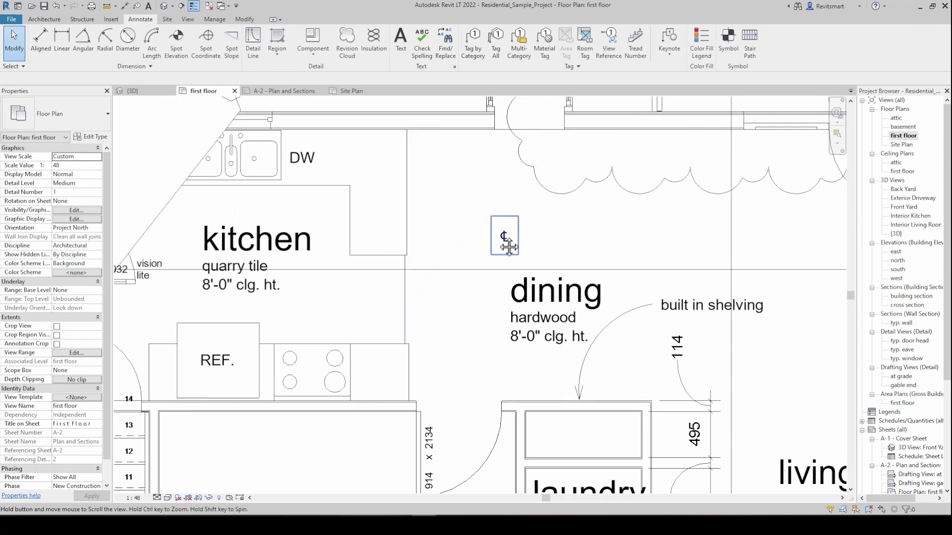
pyautogui.moveTo(506, 240); pyautogui.dragTo(480, 245, button='middle')
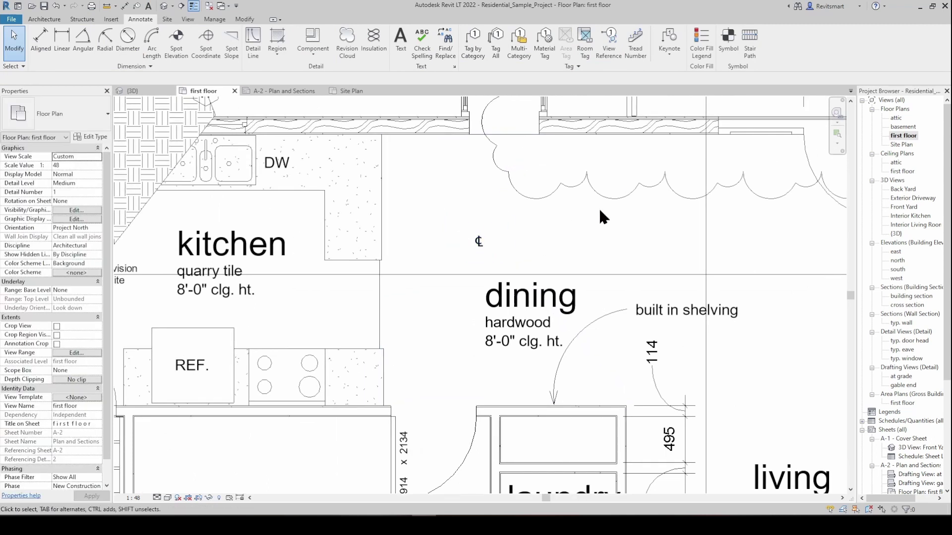
pyautogui.click(724, 44)
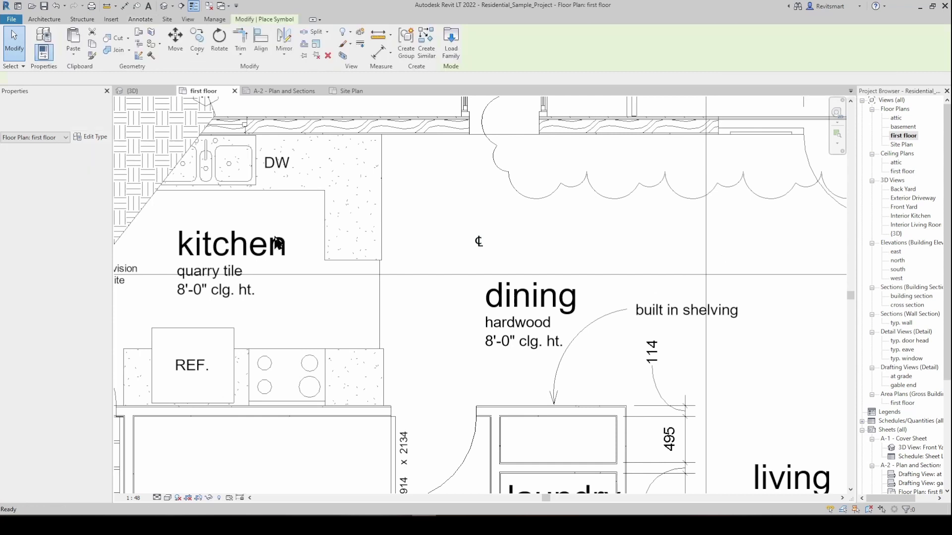
pyautogui.click(49, 113)
pyautogui.click(58, 160)
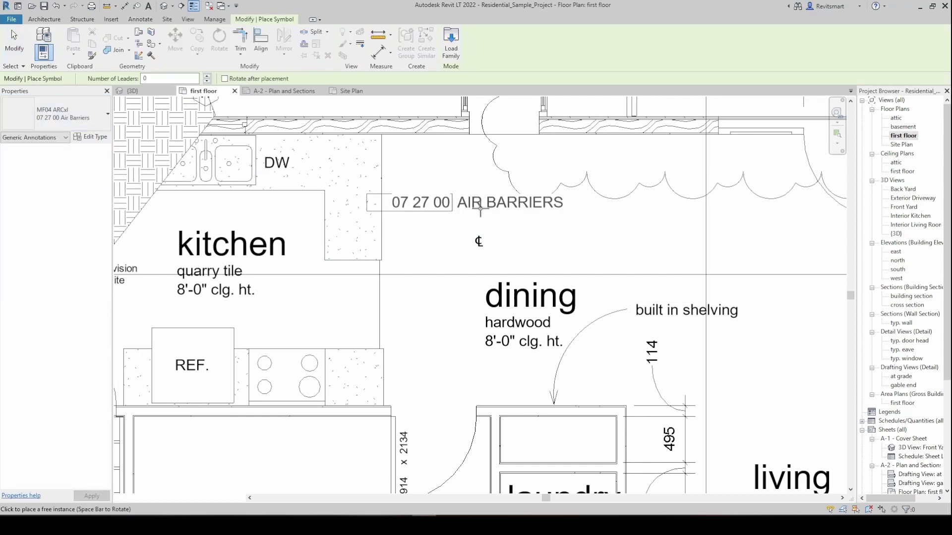
pyautogui.press('Escape')
pyautogui.press('Escape')
pyautogui.scroll(-2, 419, 213)
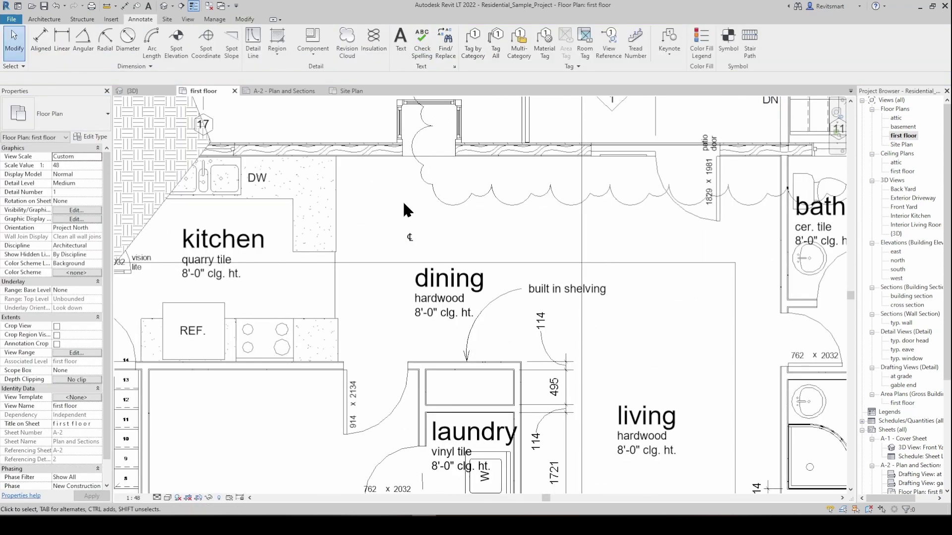
pyautogui.moveTo(404, 207); pyautogui.dragTo(365, 210, button='middle')
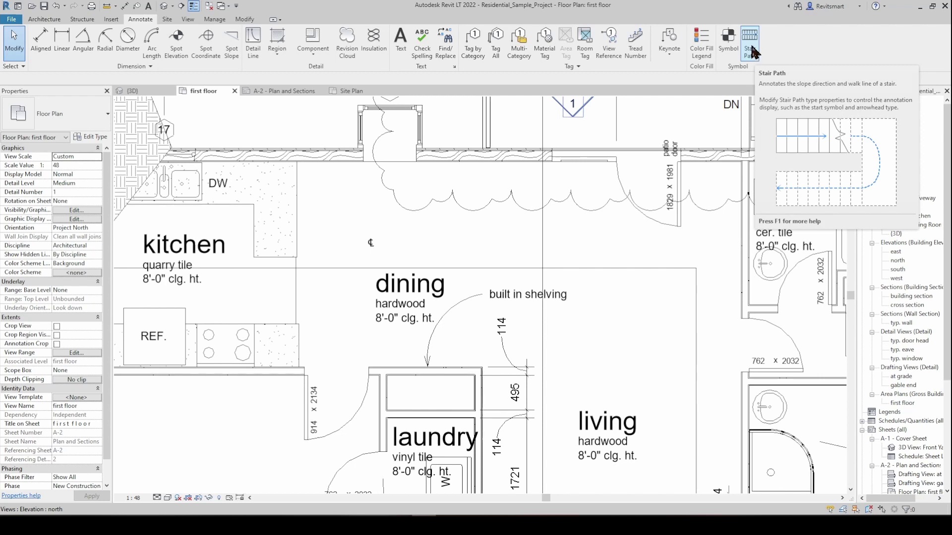
pyautogui.scroll(-2, 489, 165)
pyautogui.moveTo(489, 166); pyautogui.dragTo(504, 215, button='middle')
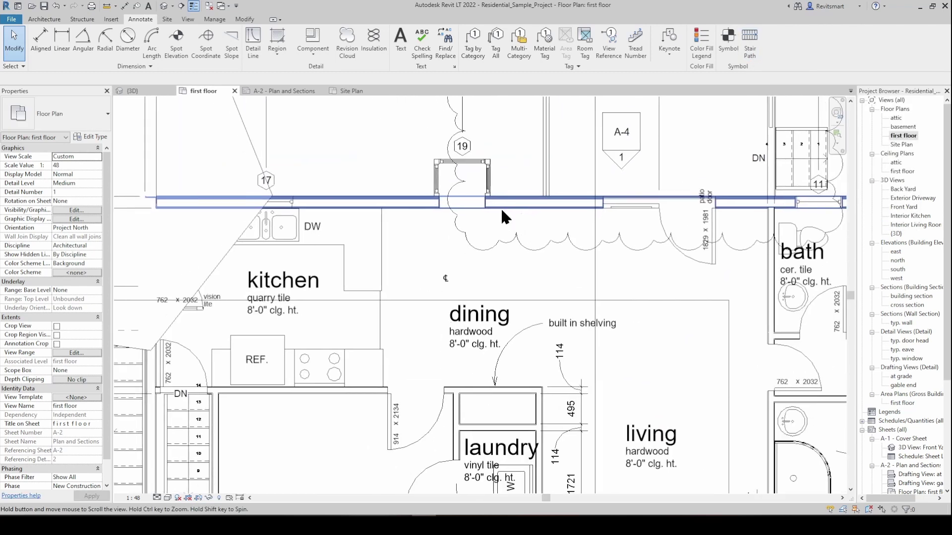